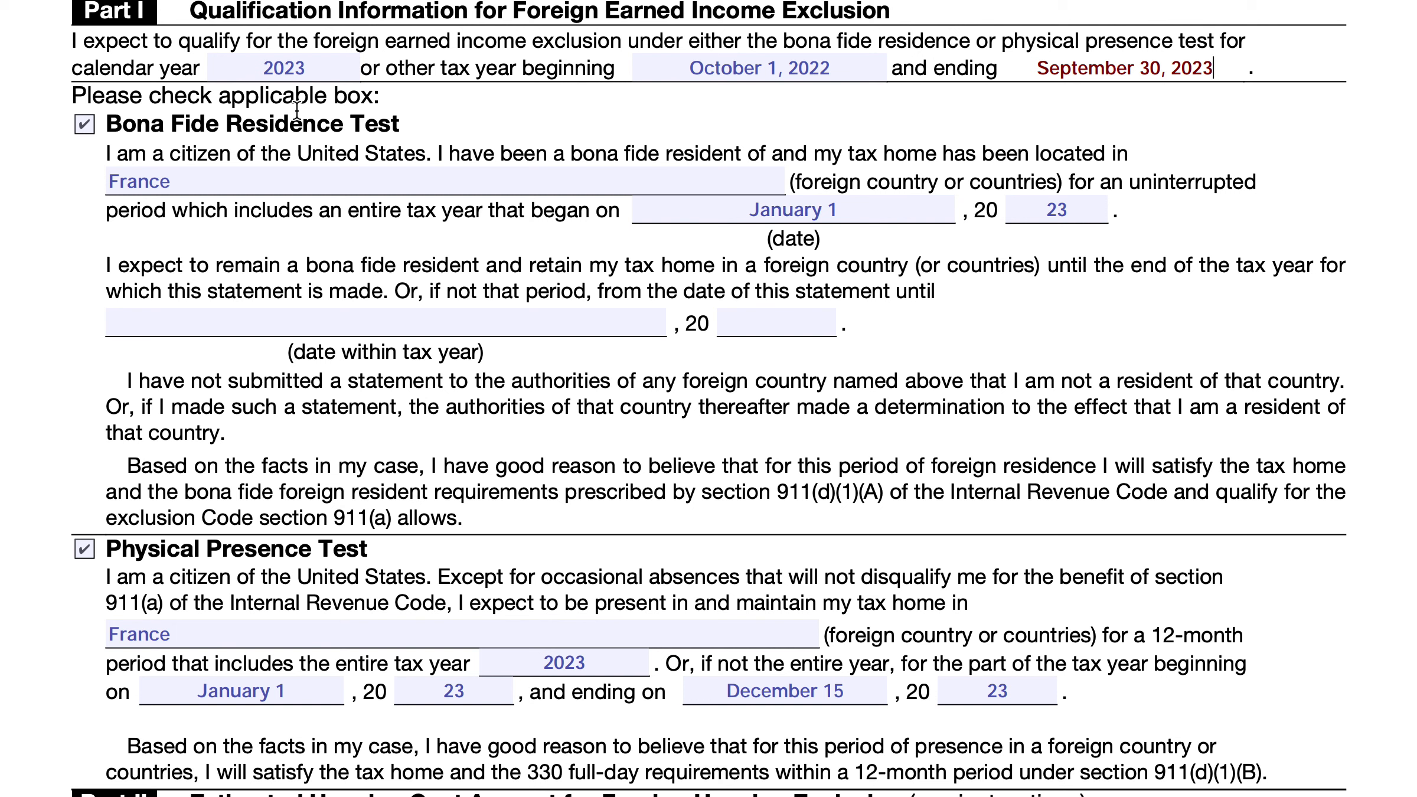
Set the calendar year in Part I to 2024
left_click(304, 69)
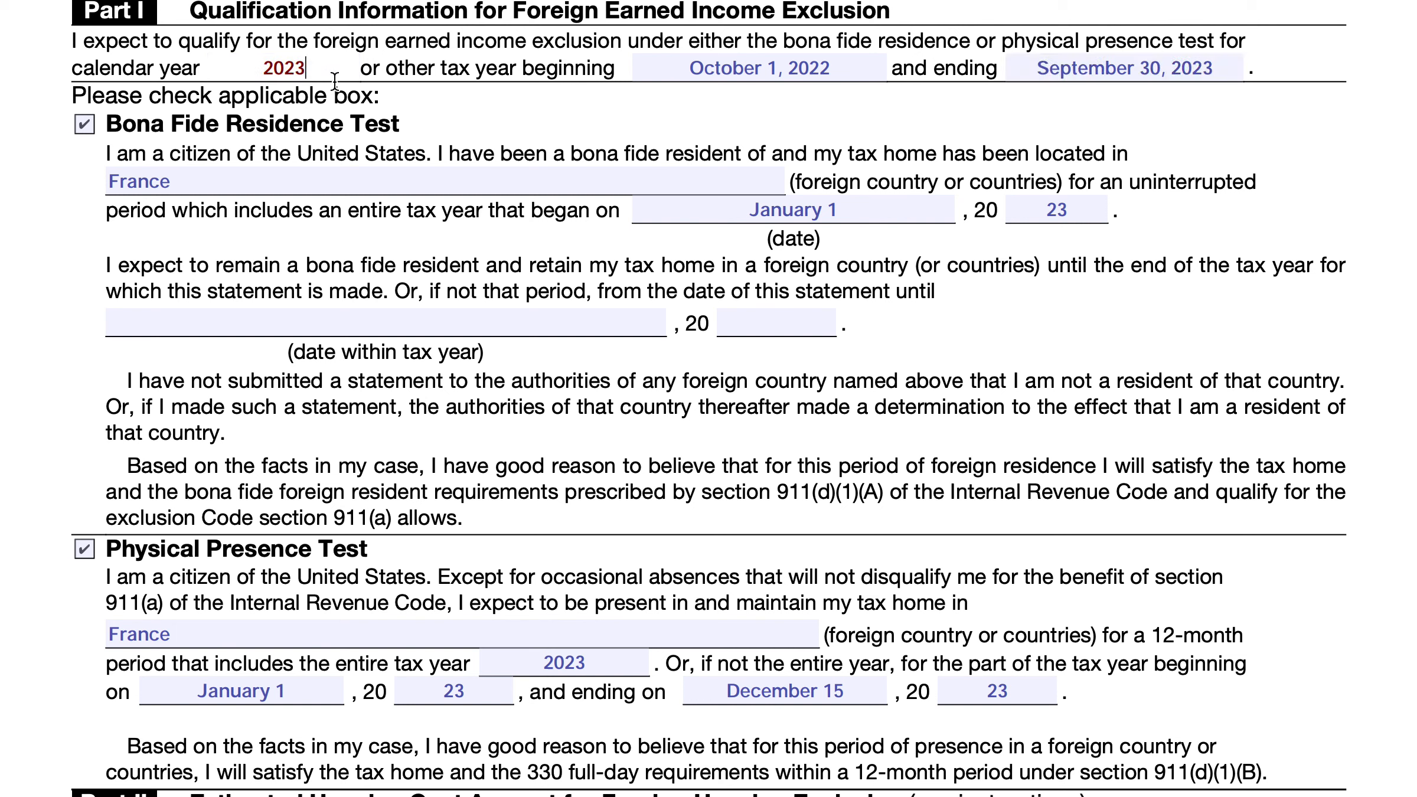
key("BackSpace")
type("4")
Set the other tax year in Part I to begin October 1, 2023 and end September 30, 2024
left_click(824, 68)
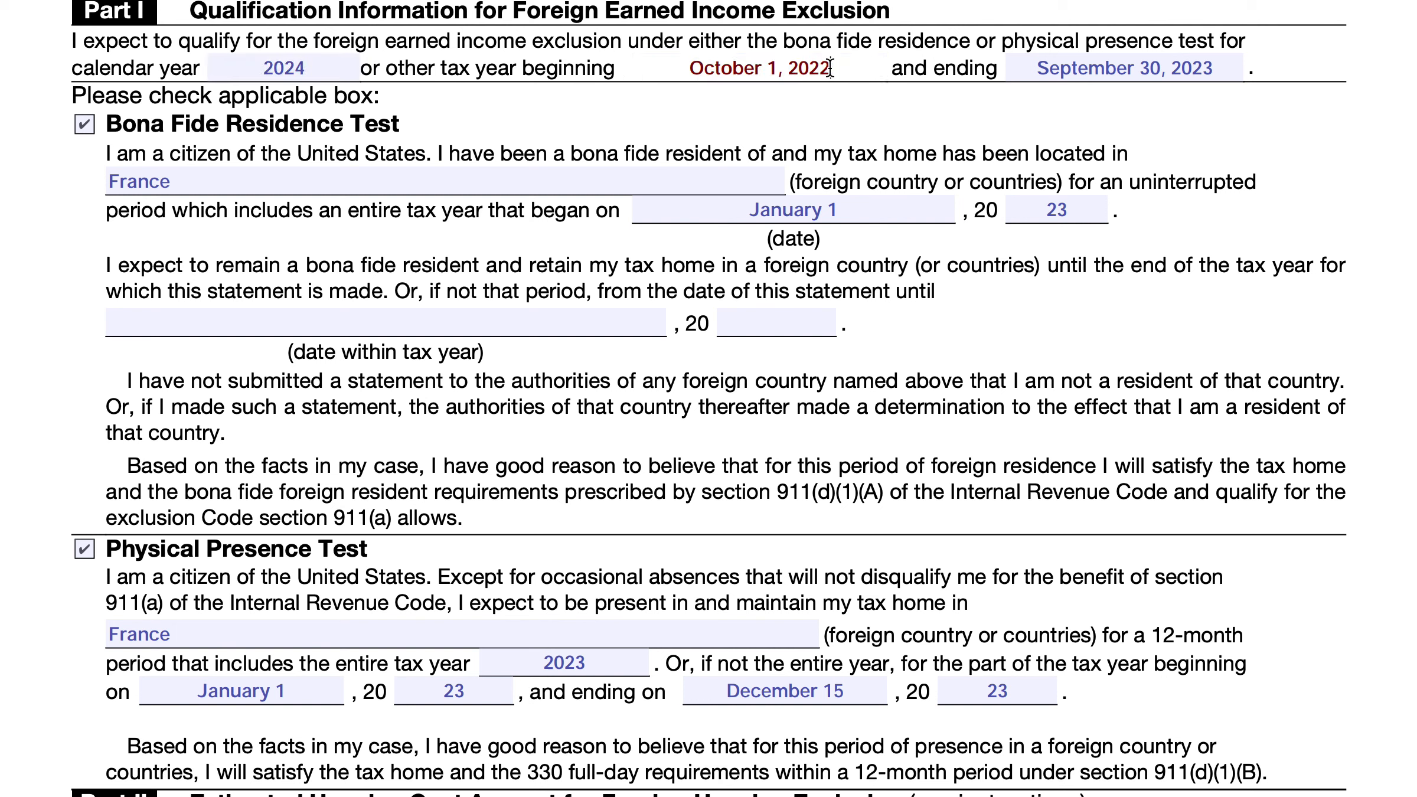
key("BackSpace")
type("3")
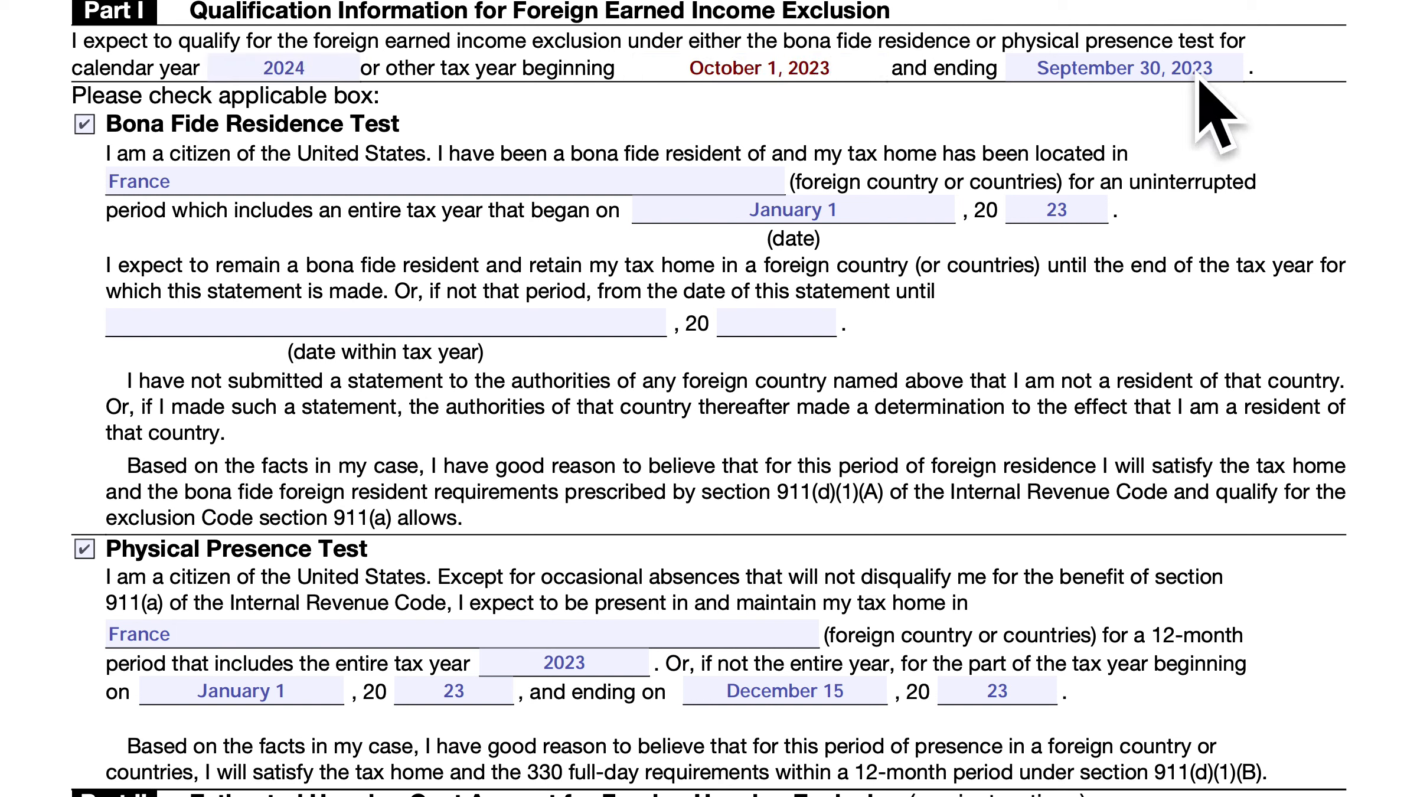
left_click(1215, 68)
key("BackSpace")
type("4")
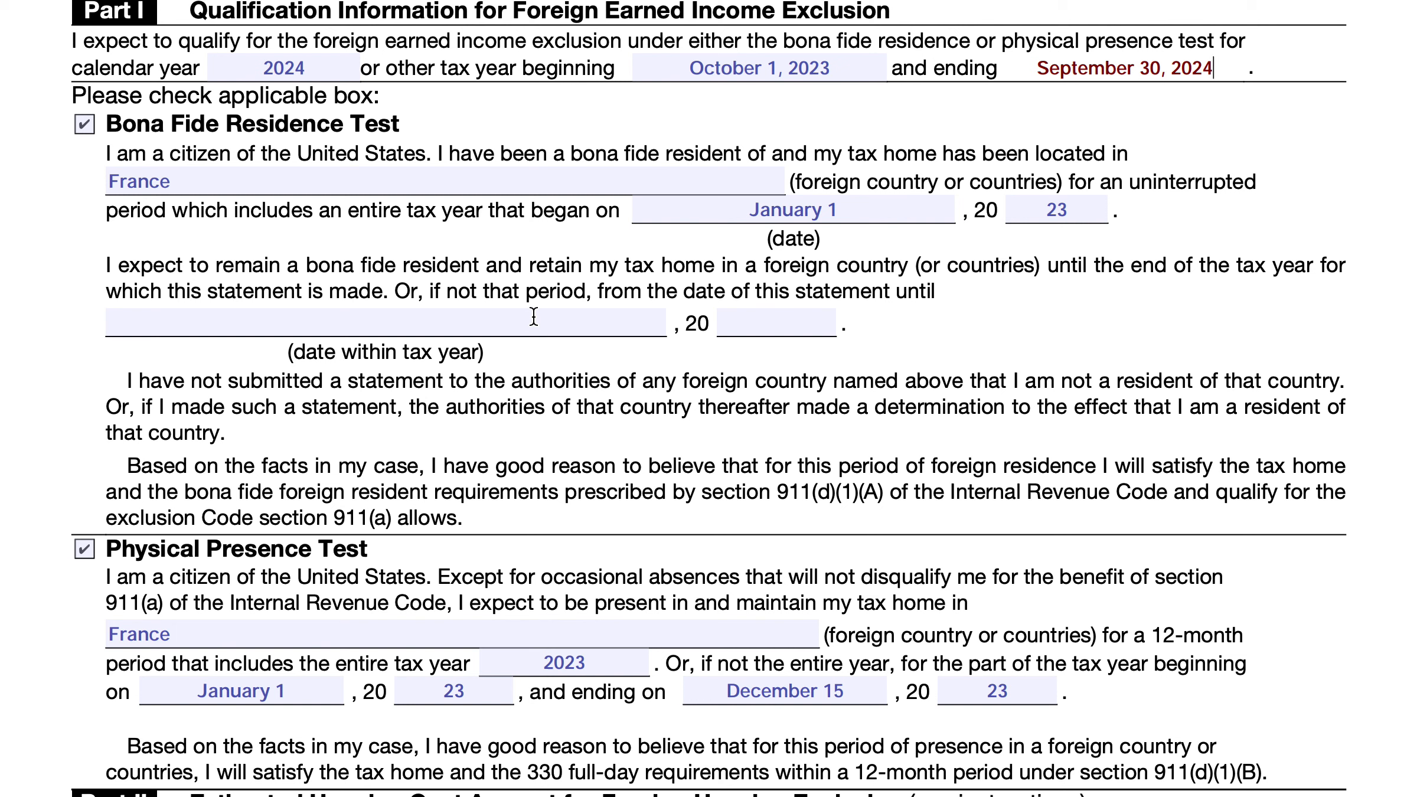
Enter June 30, 2024 as the date within the tax year until which bona fide residence is expected
left_click(351, 322)
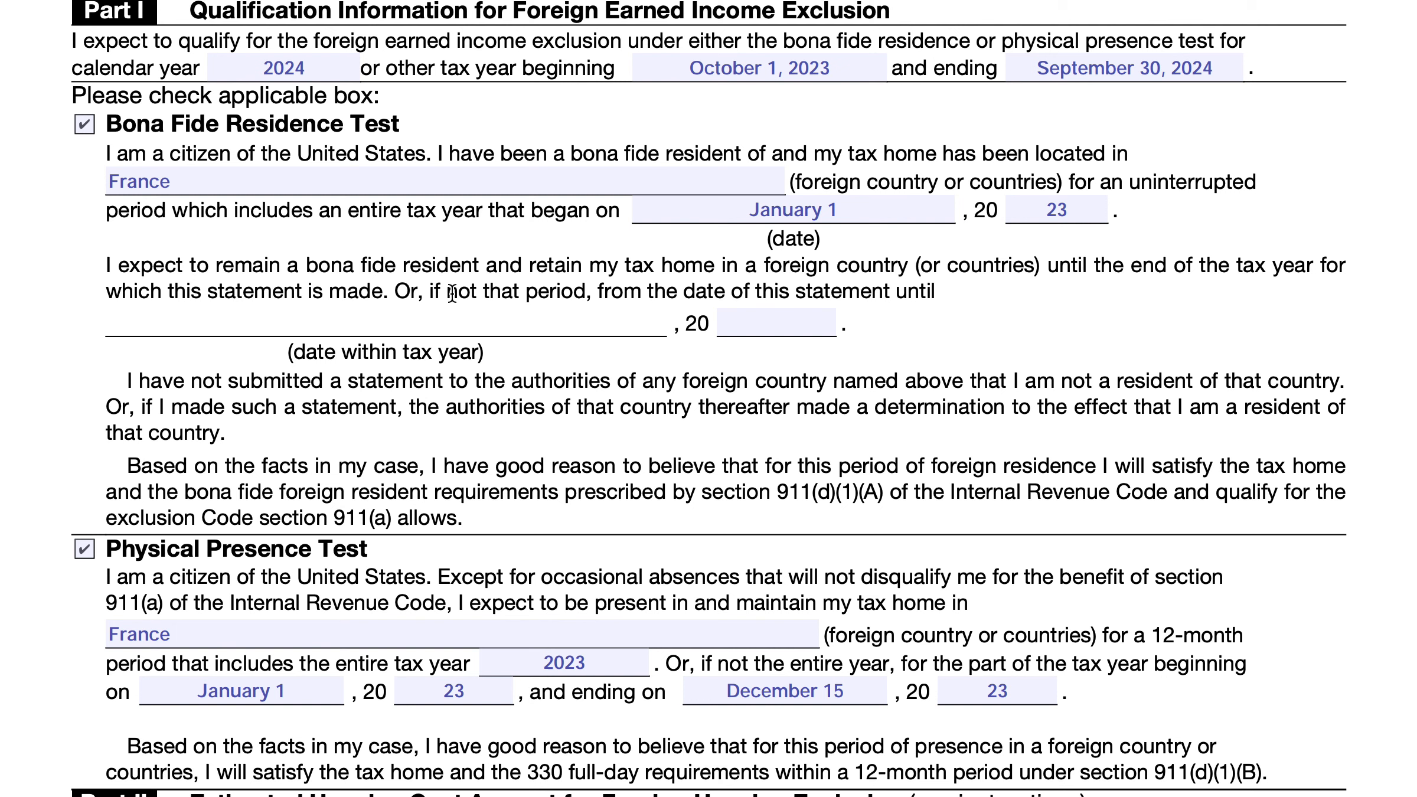
type("June 30")
key("Tab")
type("20")
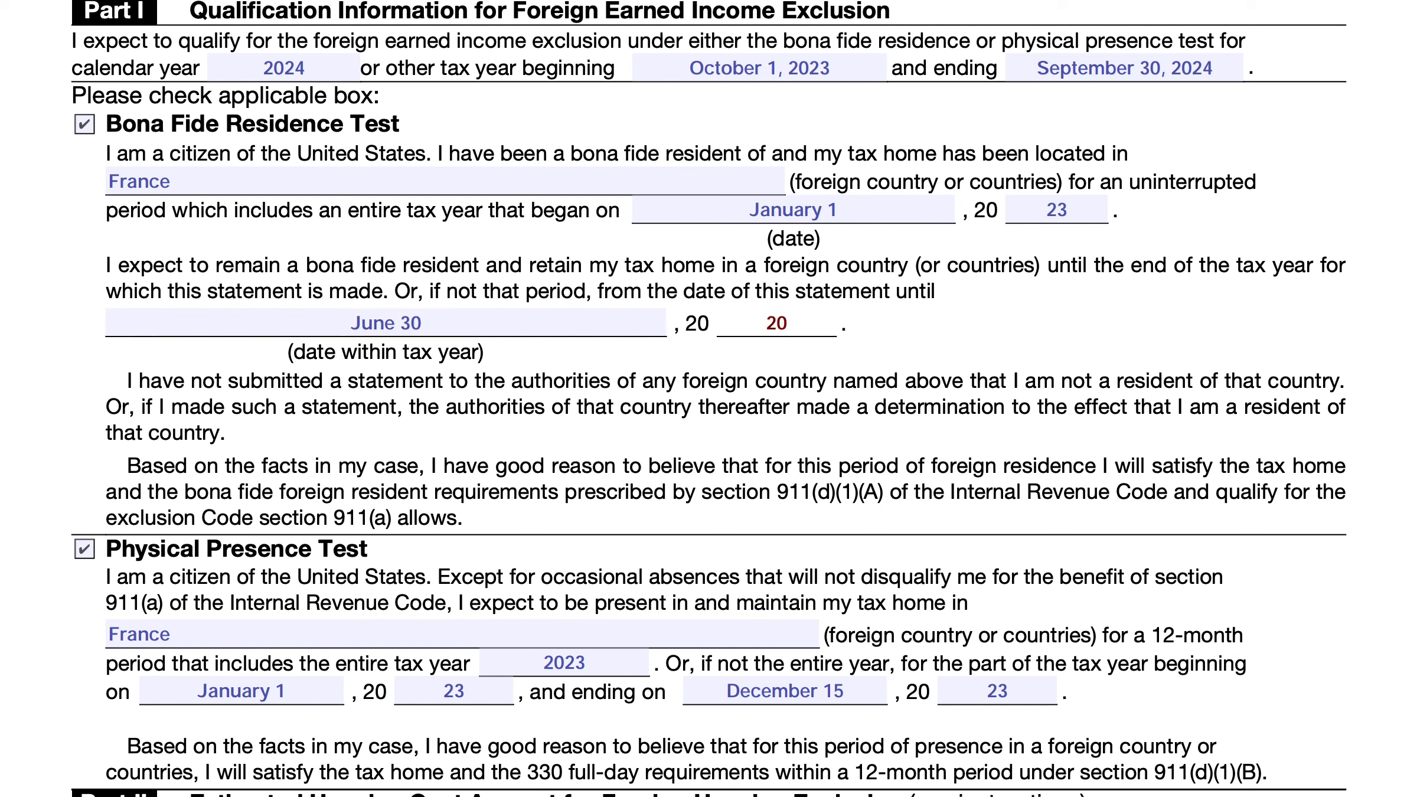
key("BackSpace")
type("4")
Change the beginning date of the partial tax year under the Physical Presence Test to October 1
scroll(597, 242, "down", 1)
scroll(597, 242, "down", 5)
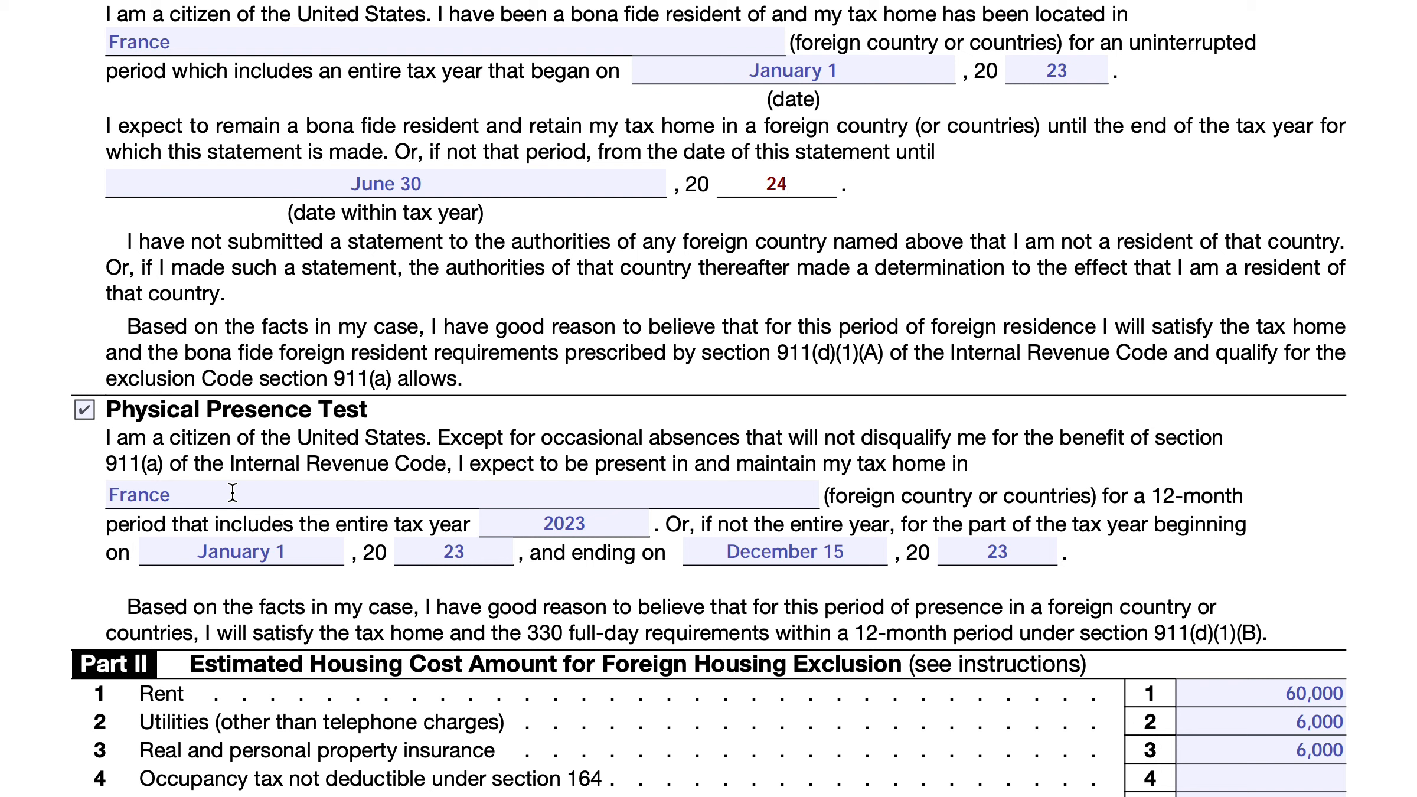
scroll(439, 491, "down", 1)
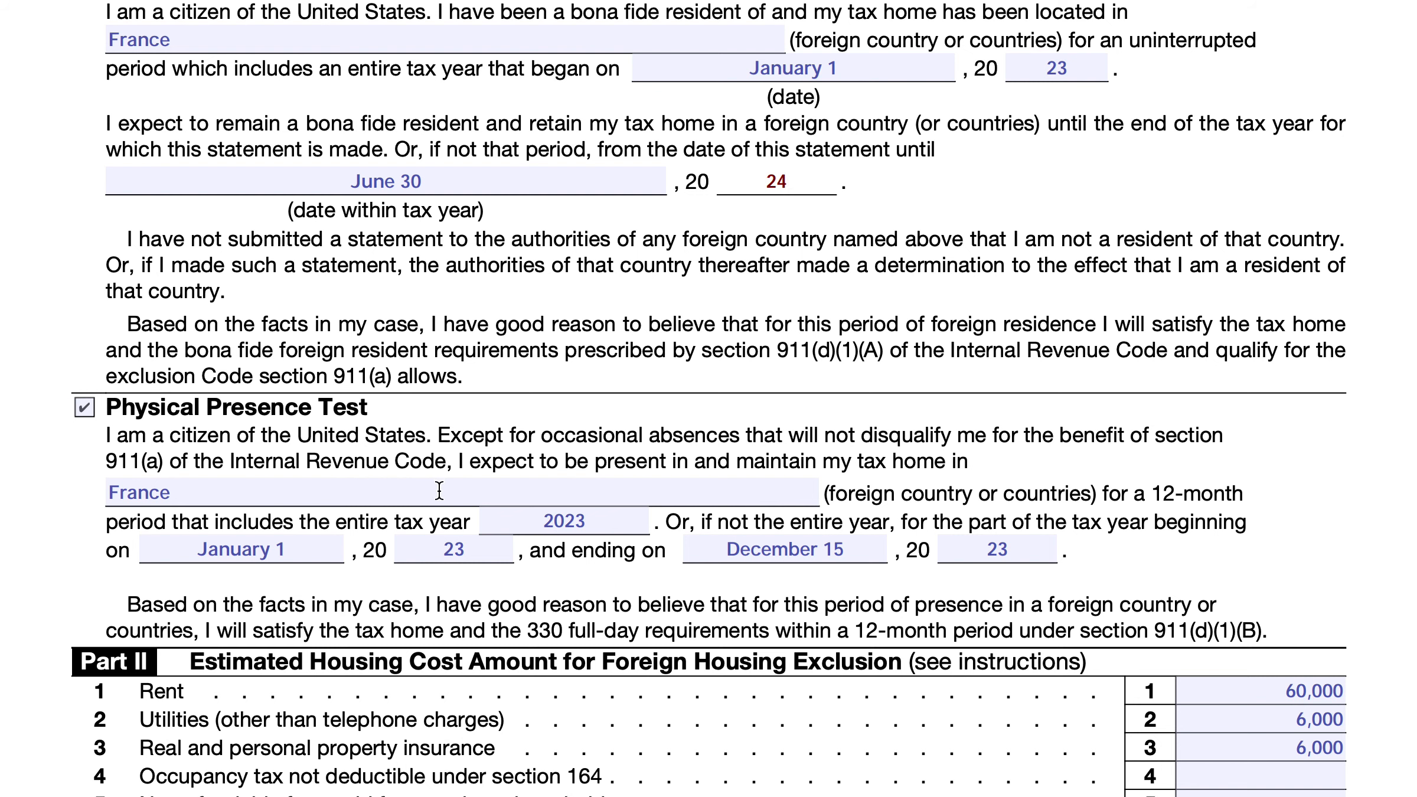
scroll(440, 491, "down", 3)
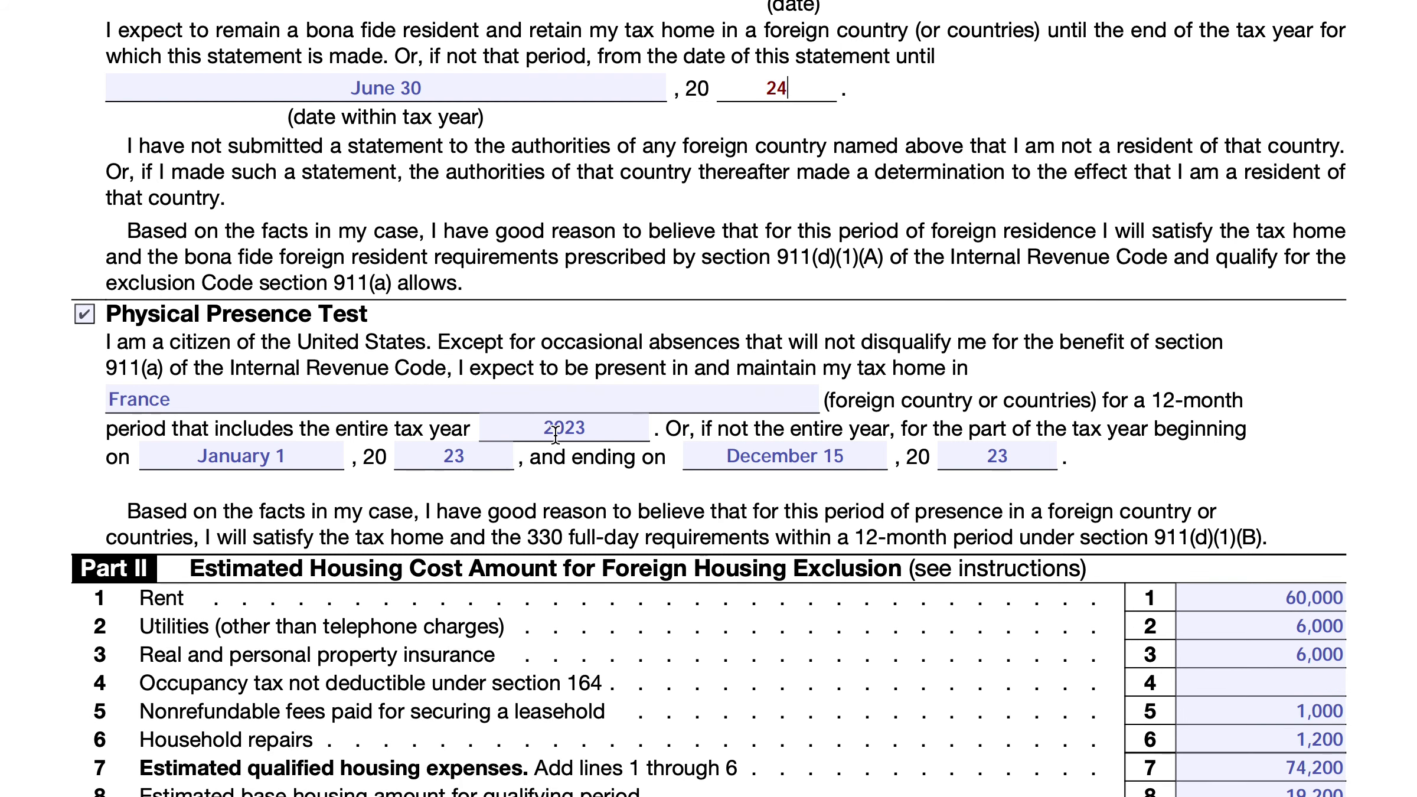
triple_click(269, 453)
left_click(452, 456)
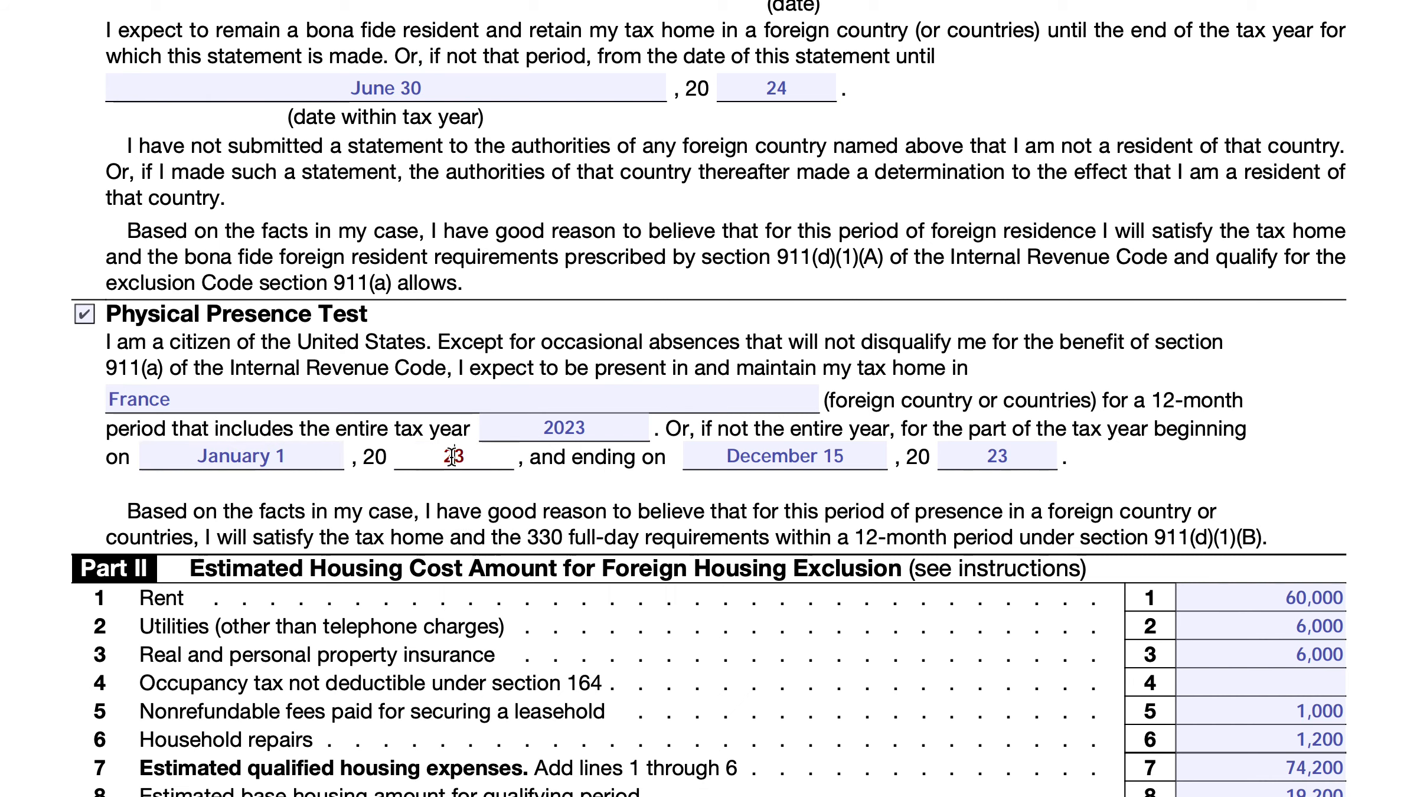
scroll(487, 459, "up", 5)
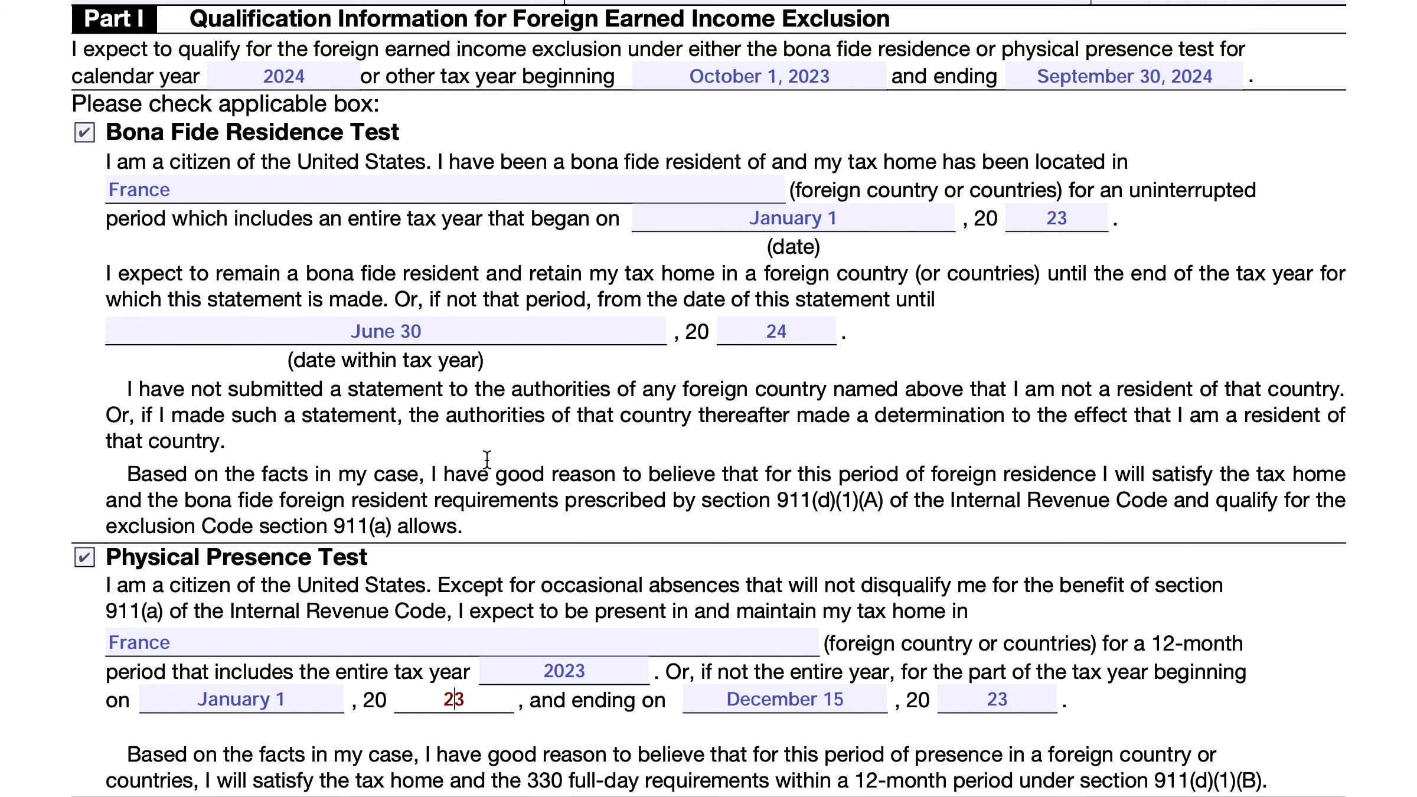
left_click(254, 698)
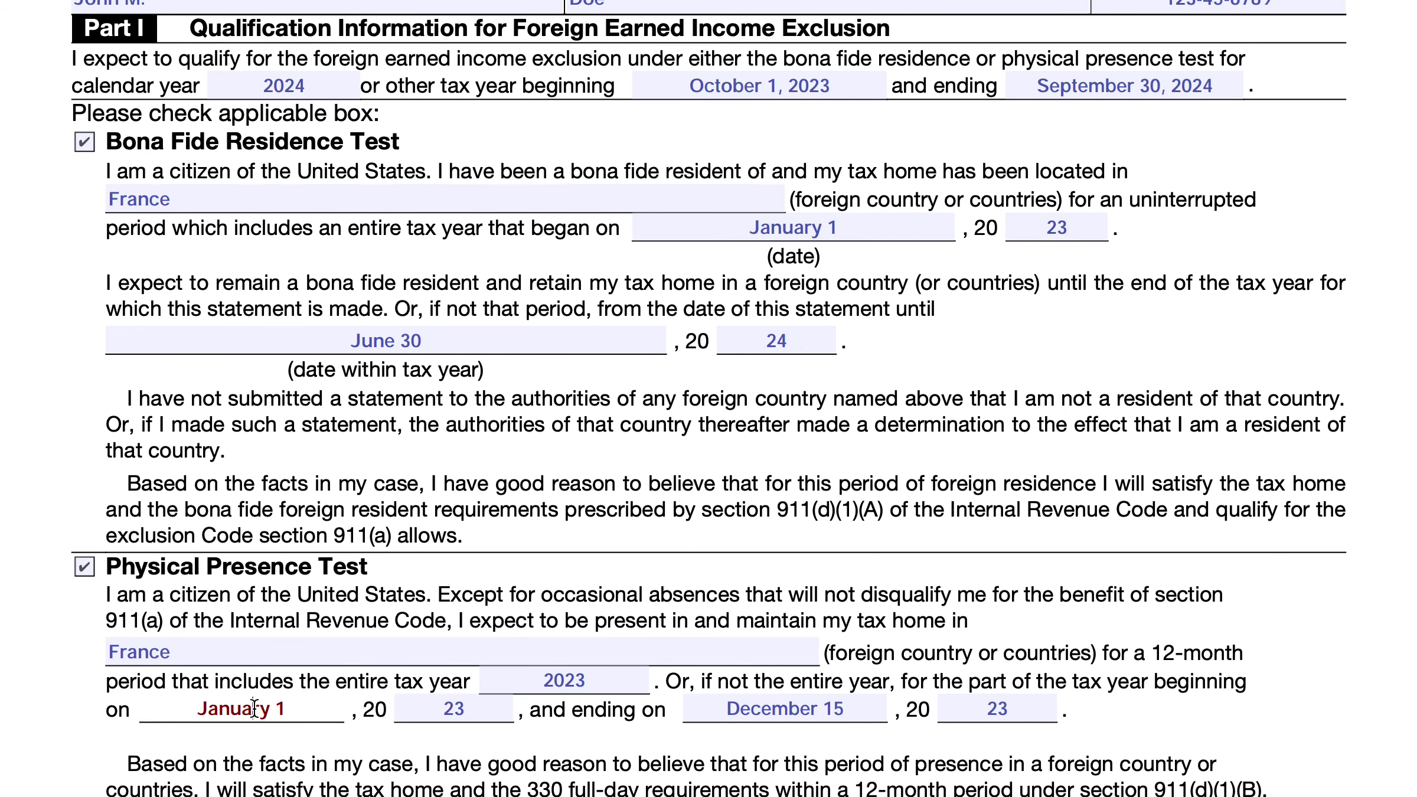
triple_click(253, 707)
type("October 1")
key("Tab")
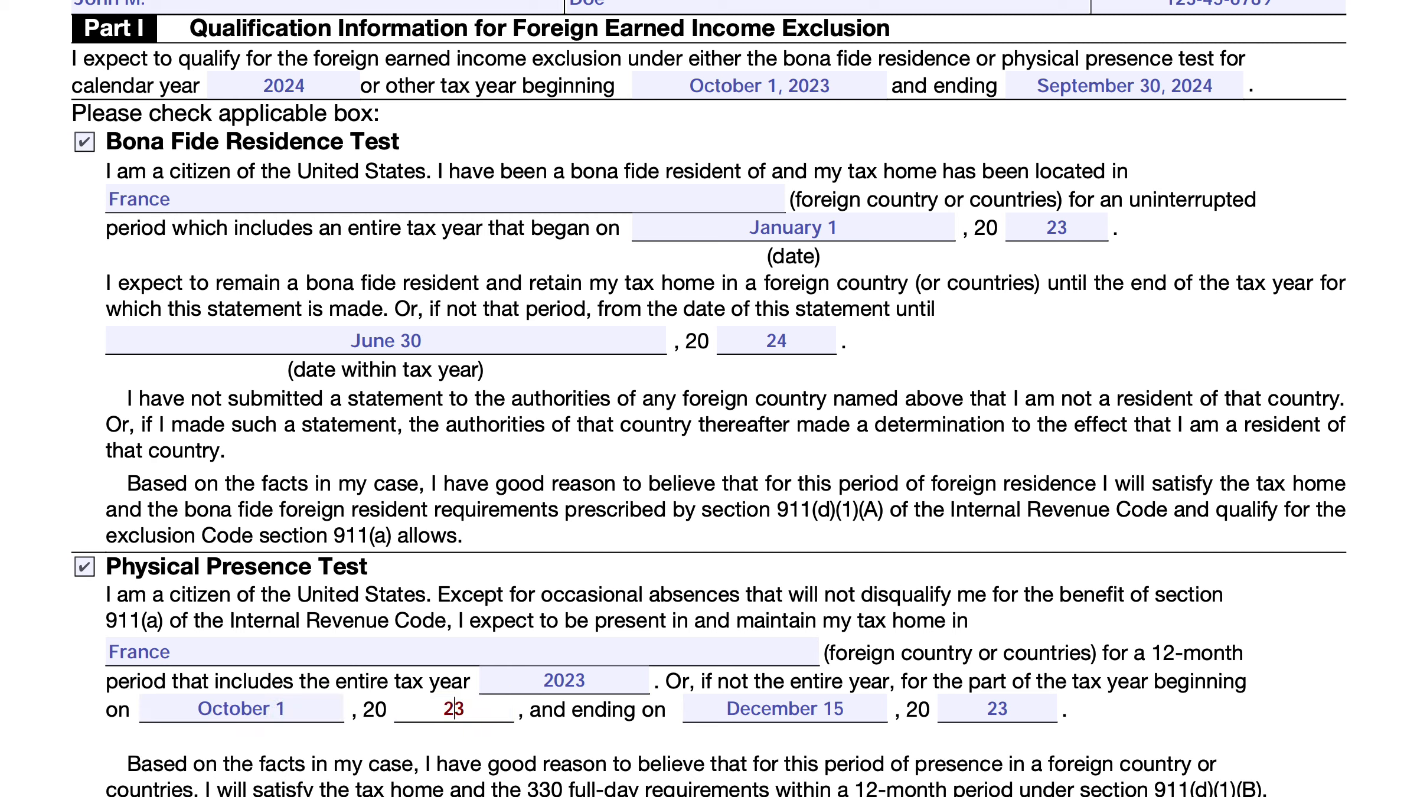
Set the year of the Physical Presence Test's beginning date to 24
key("BackSpace")
key("BackSpace")
type("24")
key("Tab")
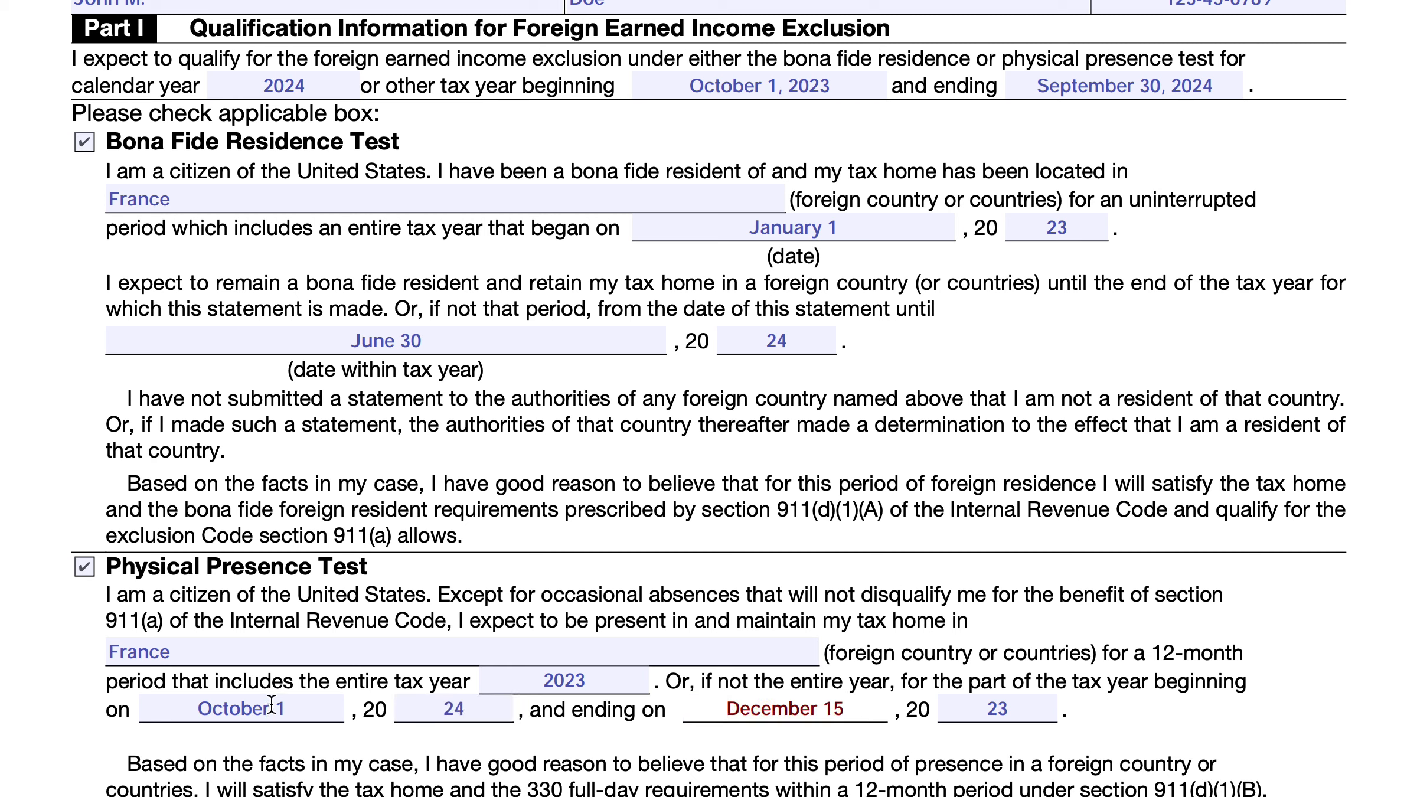
Correct the year of the Physical Presence Test's beginning date to 23
left_click(454, 705)
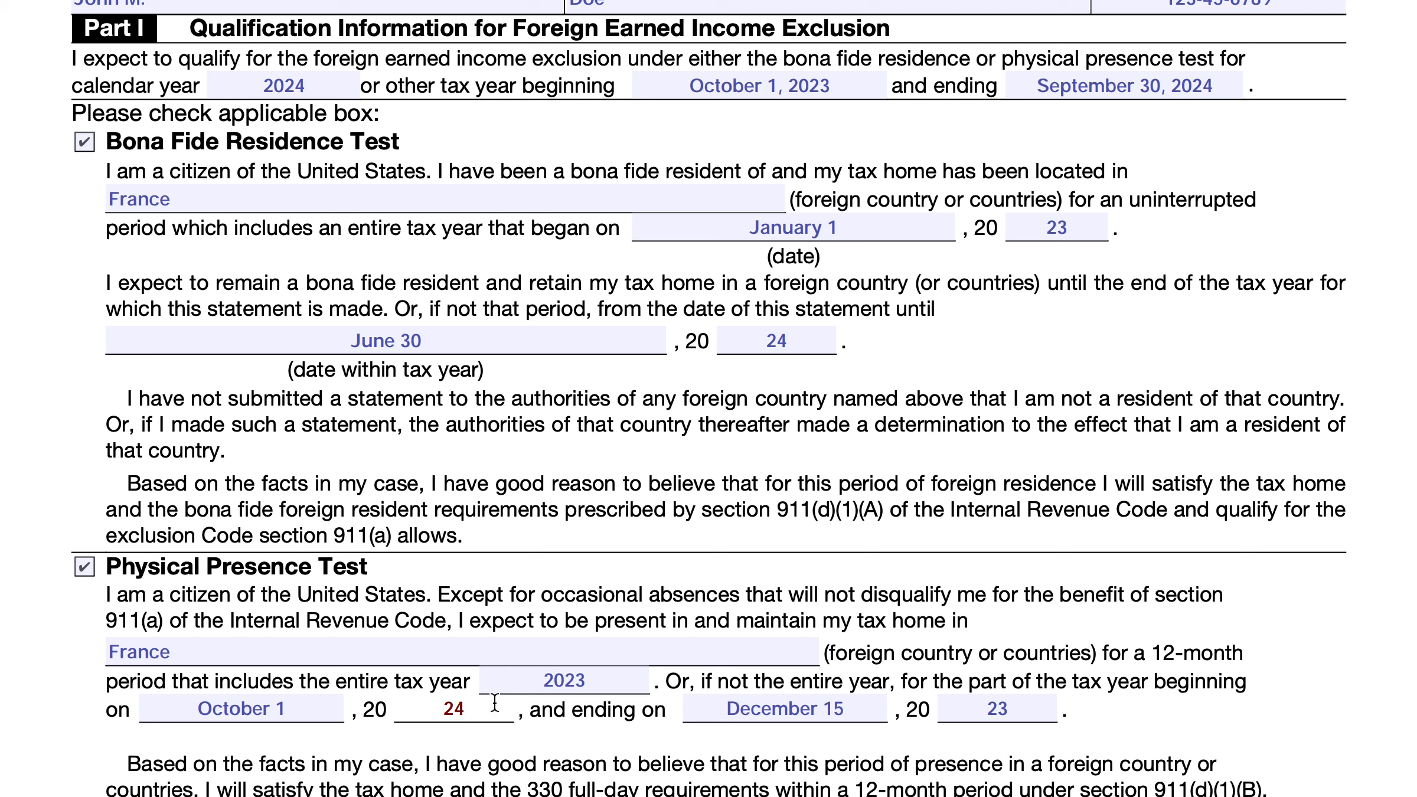
key("Delete")
type("3")
Set the ending date of the partial tax year under the Physical Presence Test to September 30, 24
left_click(769, 705)
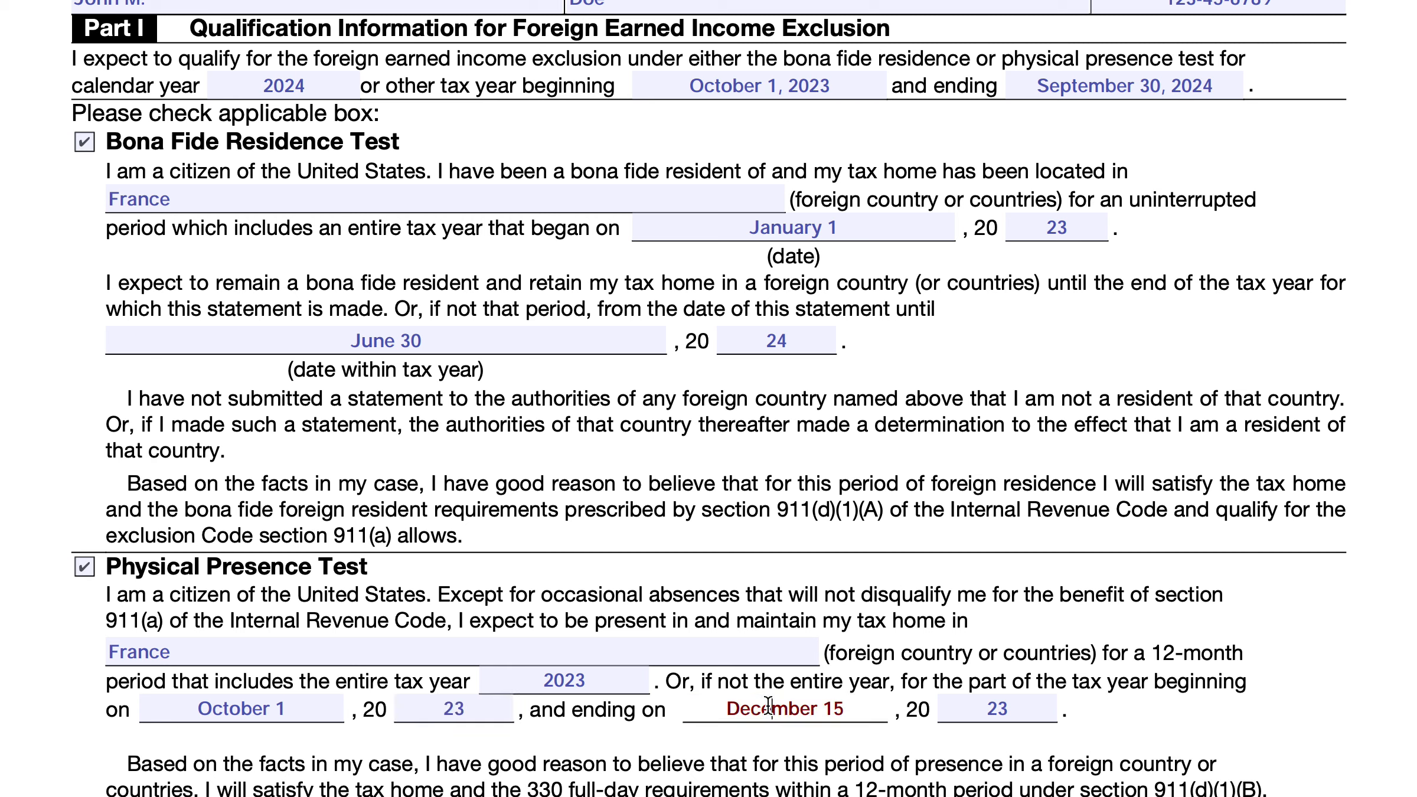
triple_click(769, 706)
type("September 30")
triple_click(1026, 713)
type("24")
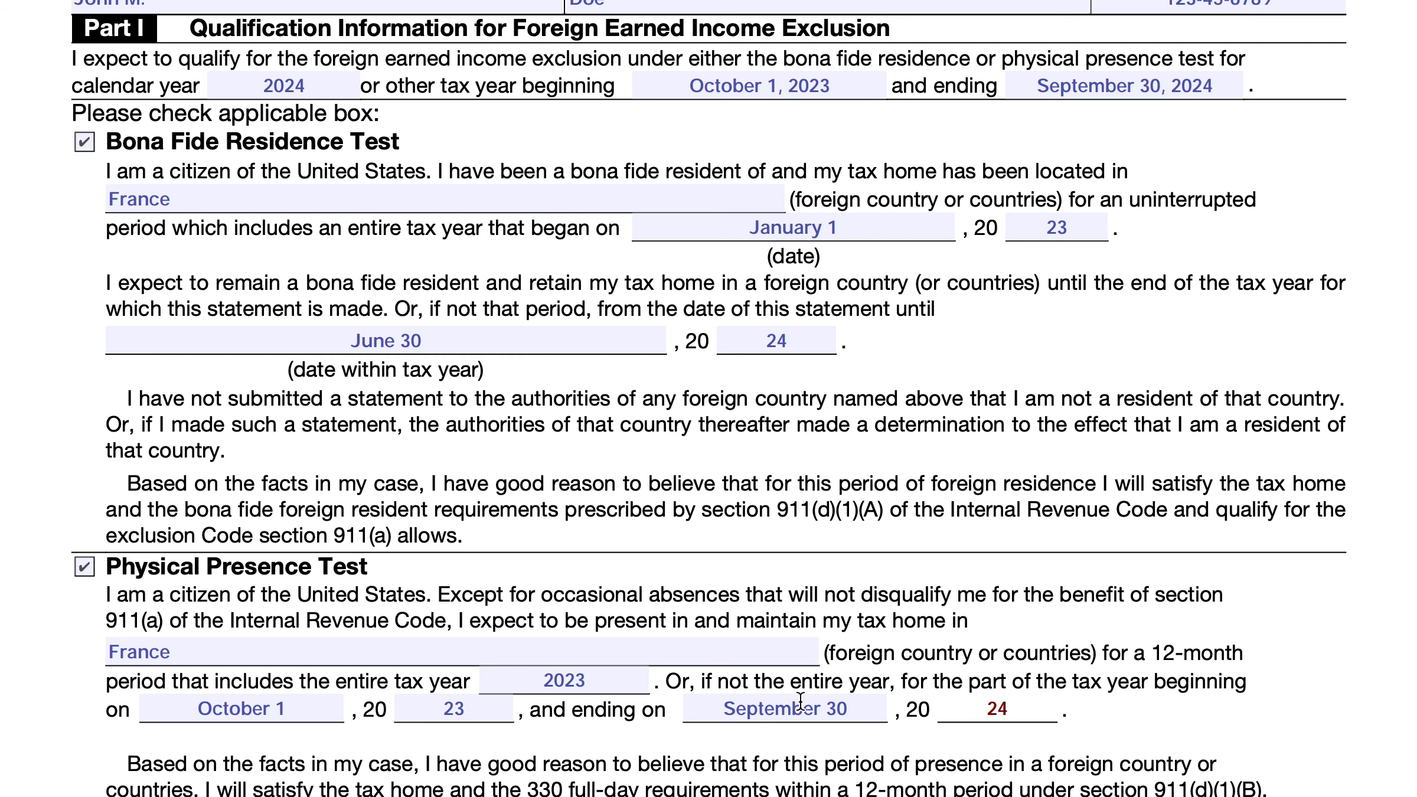
Clear the "date within tax year" entry and its year in the Bona Fide Residence Test section
scroll(548, 696, "down", 3)
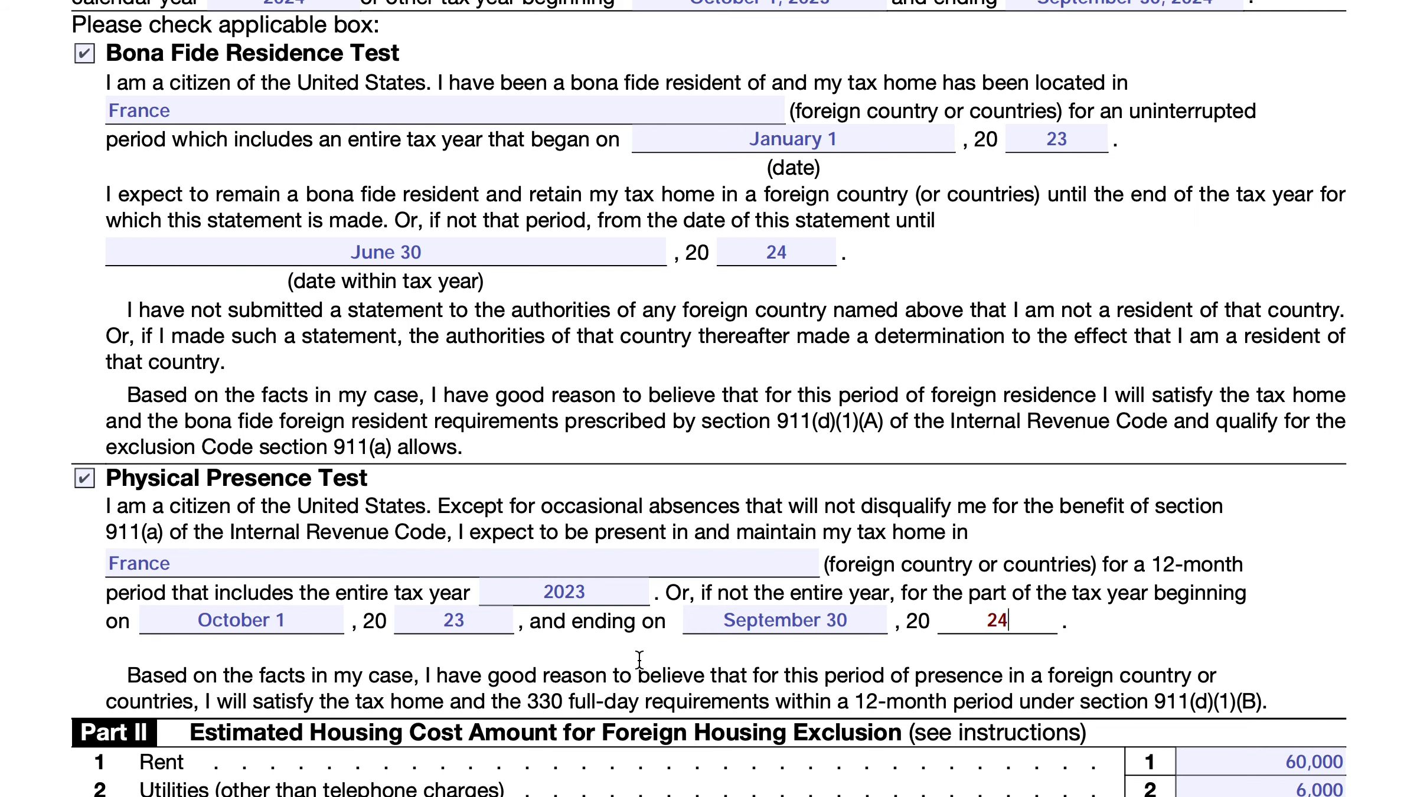
scroll(726, 597, "down", 3)
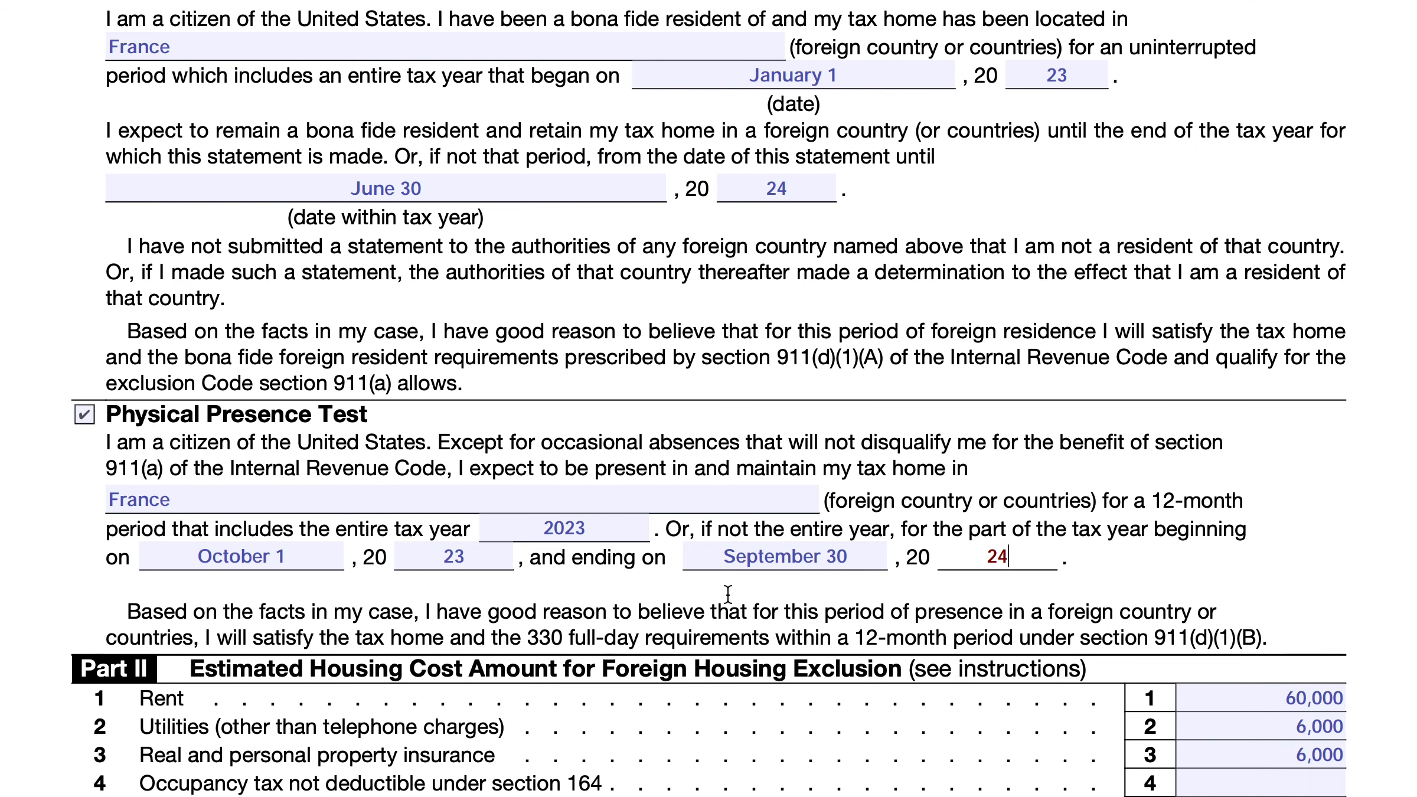
scroll(729, 593, "down", 1)
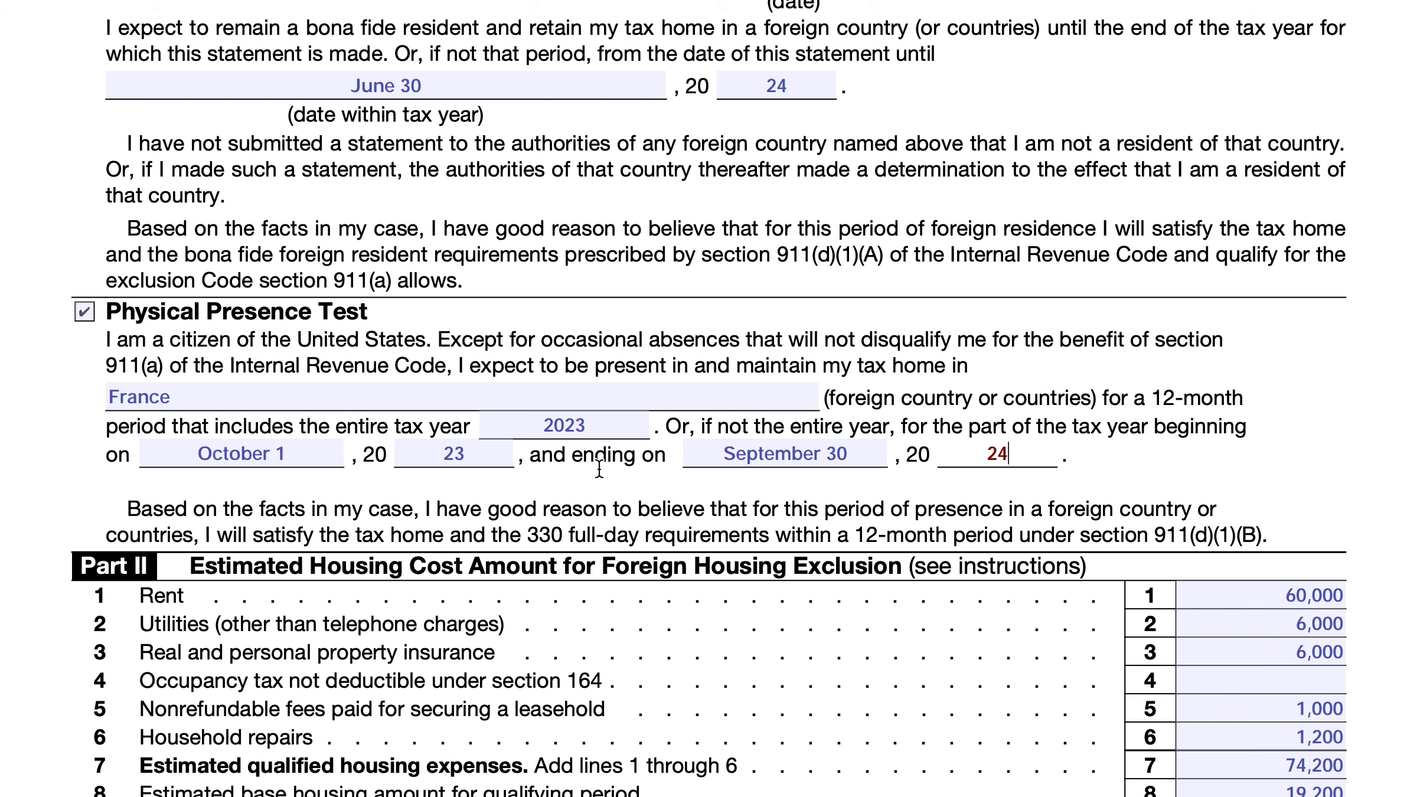
scroll(600, 472, "up", 3)
scroll(600, 466, "up", 1)
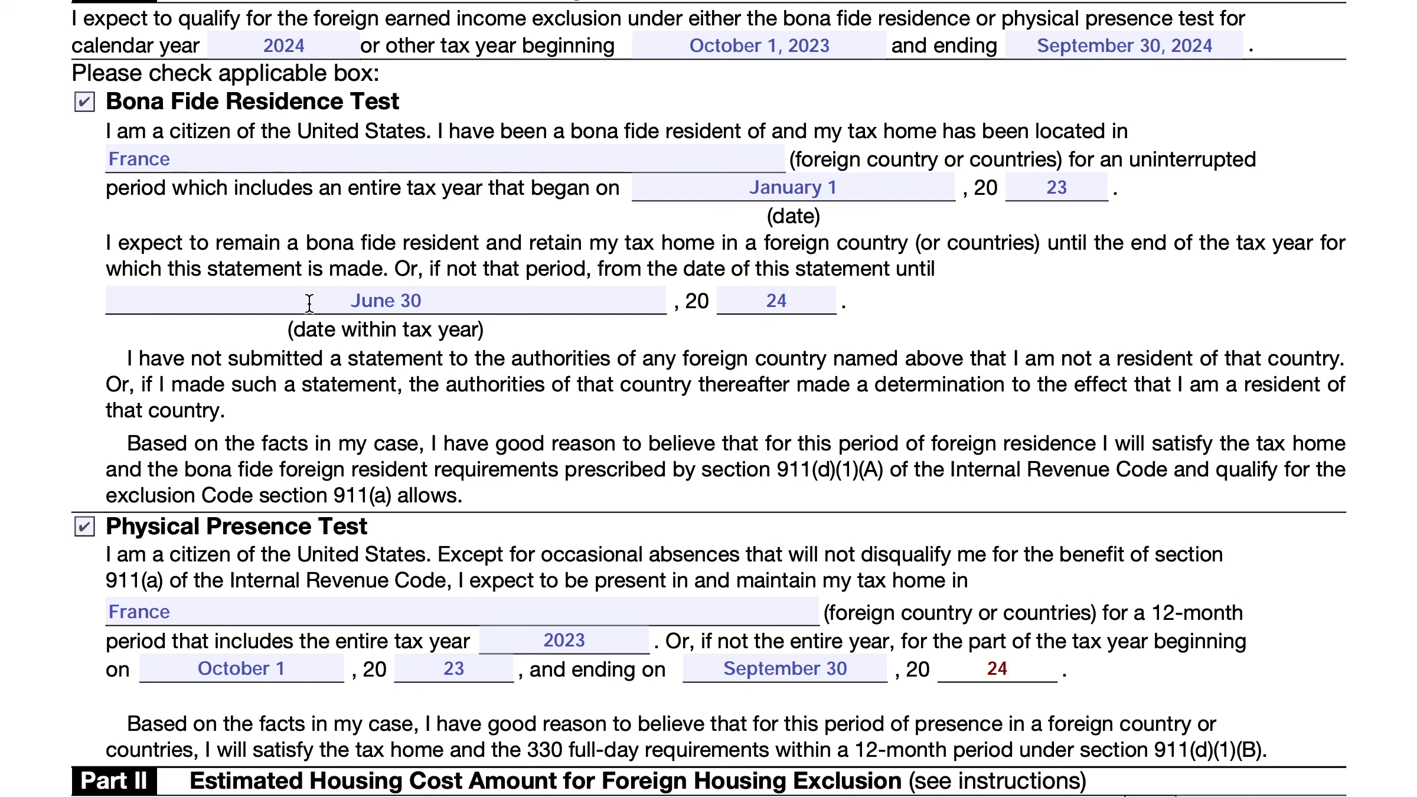
triple_click(376, 298)
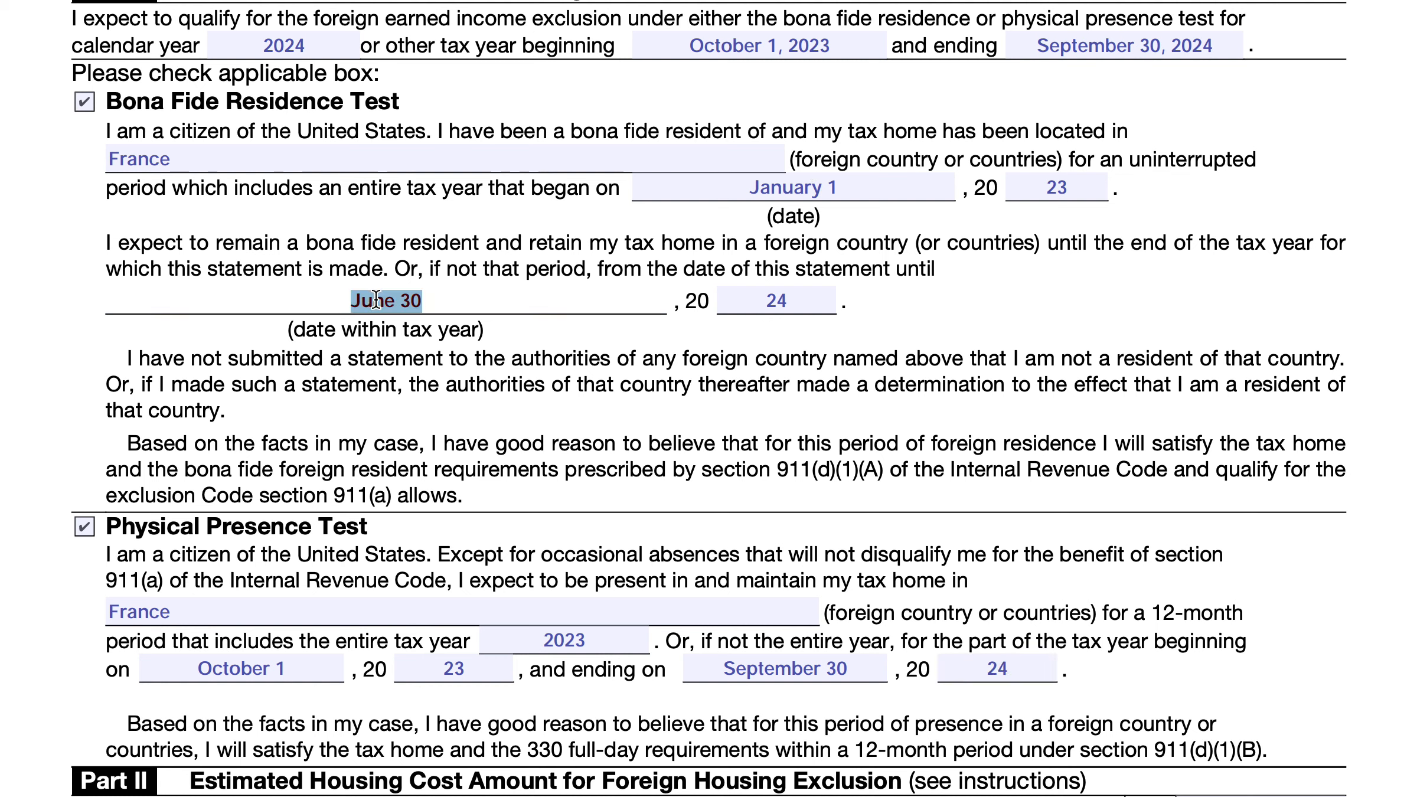
key("BackSpace")
triple_click(735, 303)
key("BackSpace")
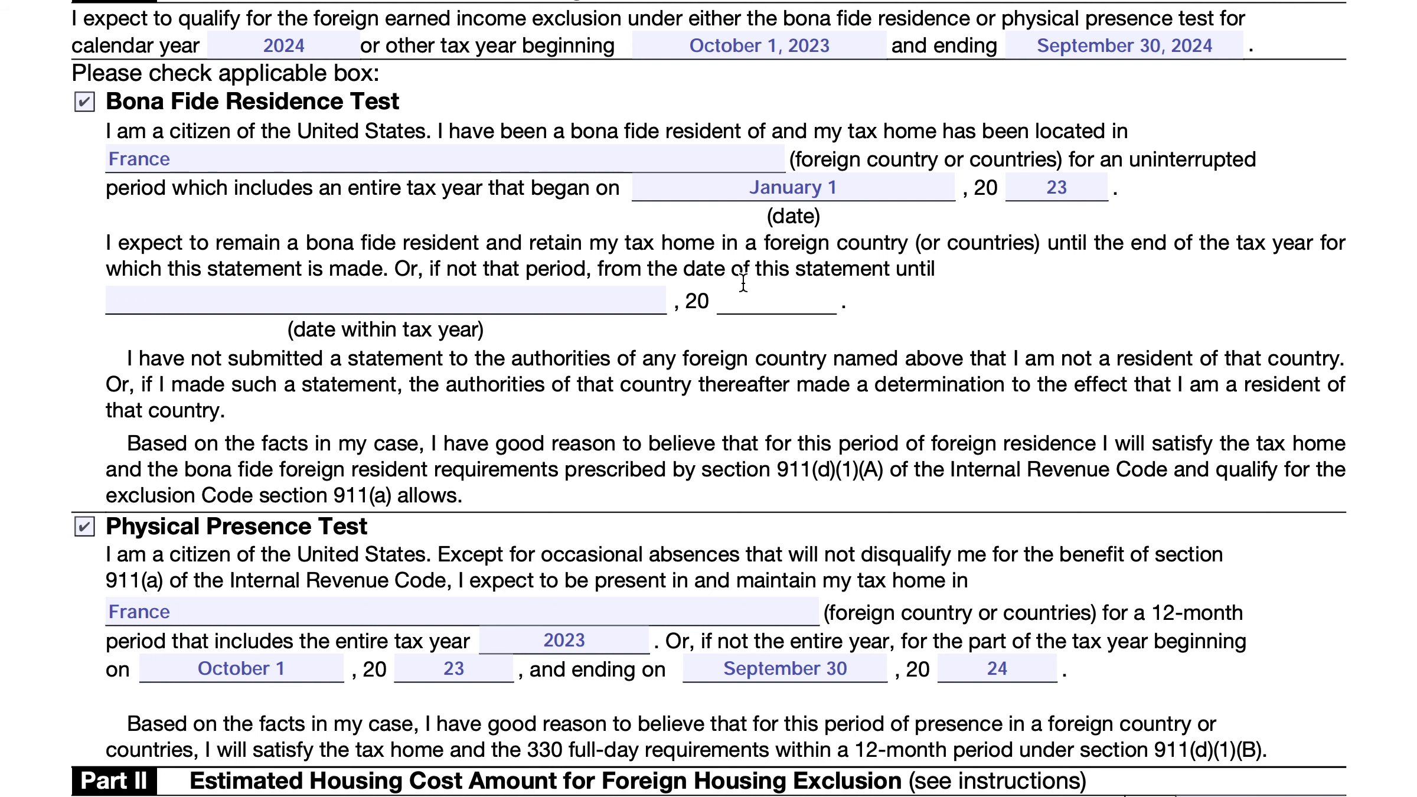
Examine the estimated housing cost lines in Part II, then the certification and the page 2 instructions of Form 673
scroll(720, 304, "down", 3)
scroll(714, 311, "down", 5)
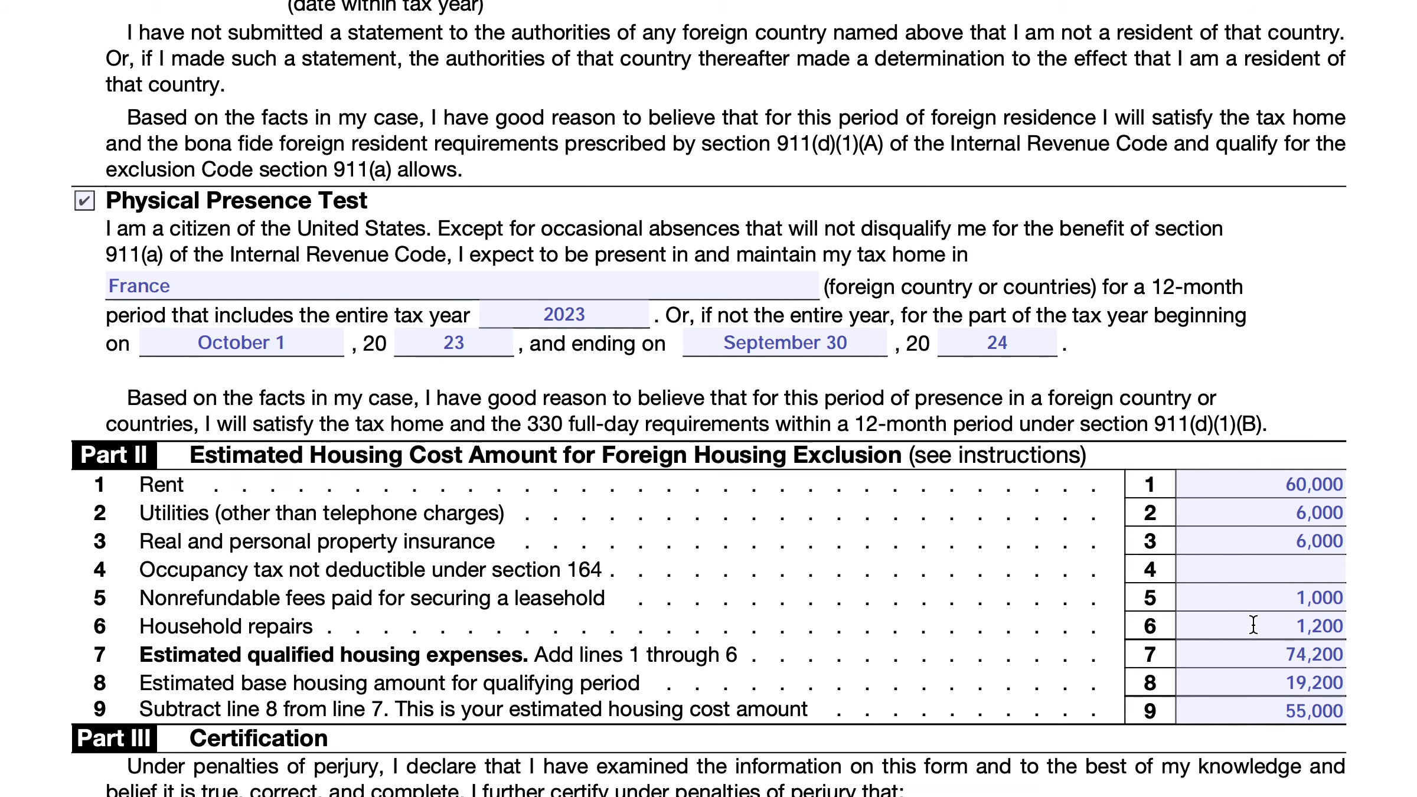
left_click(1309, 485)
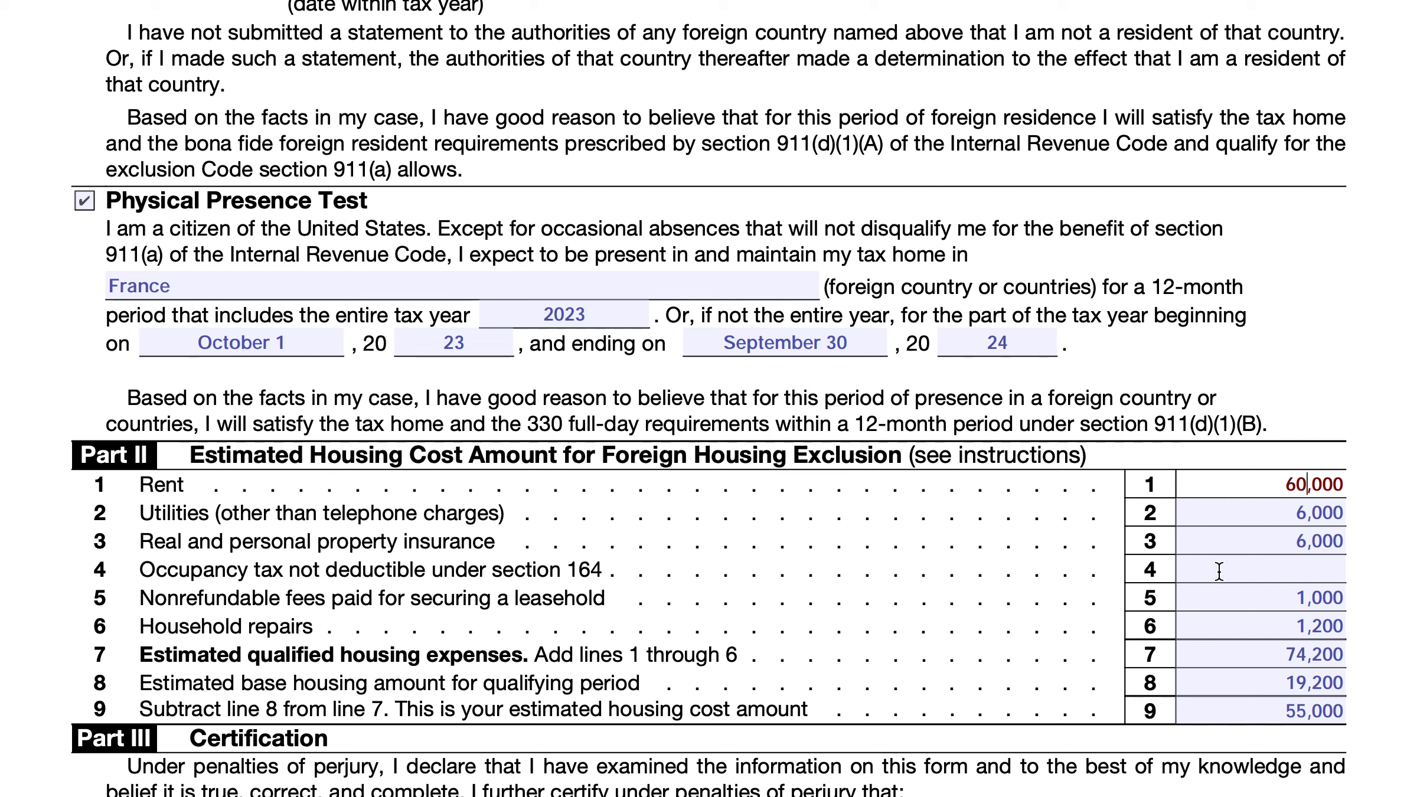
left_click(1240, 571)
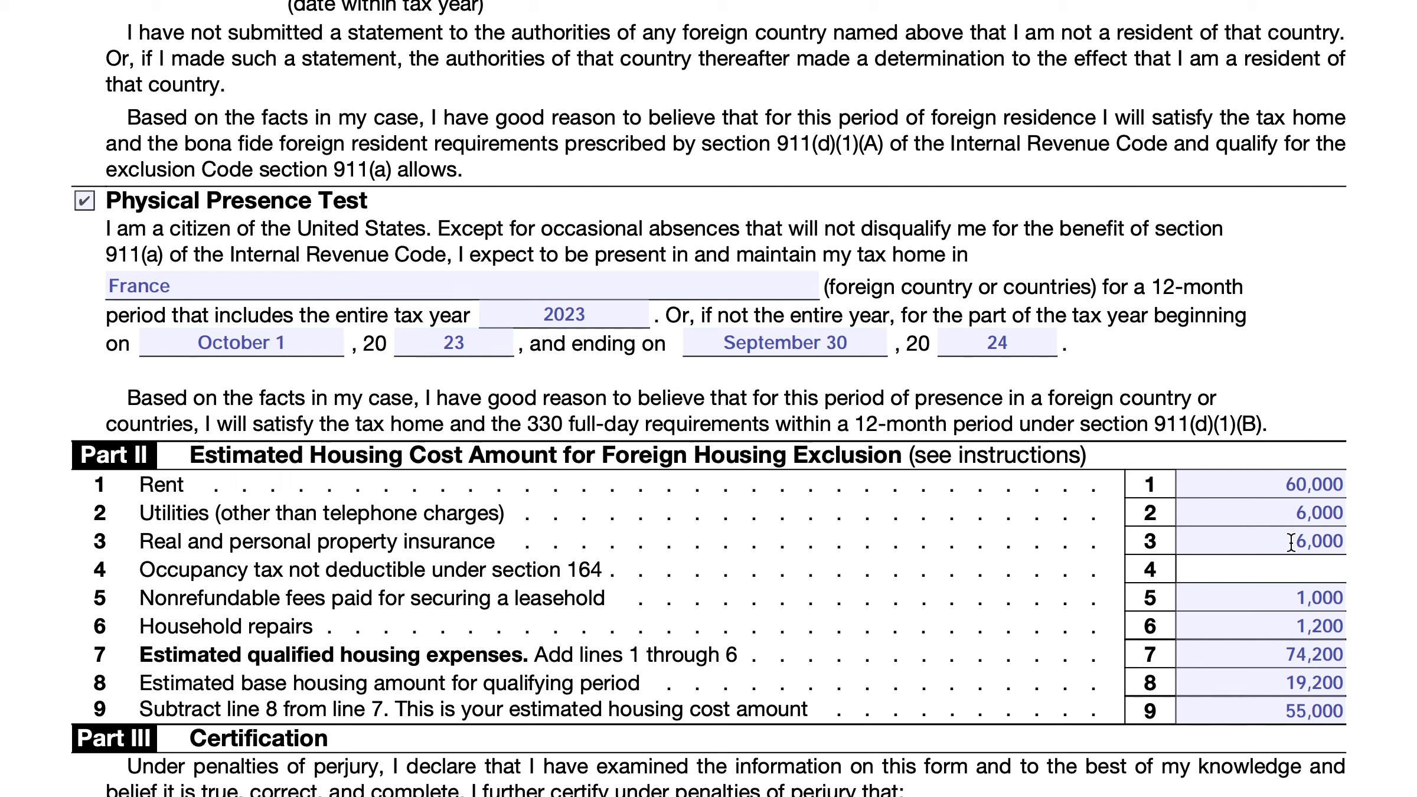
left_click(1312, 653)
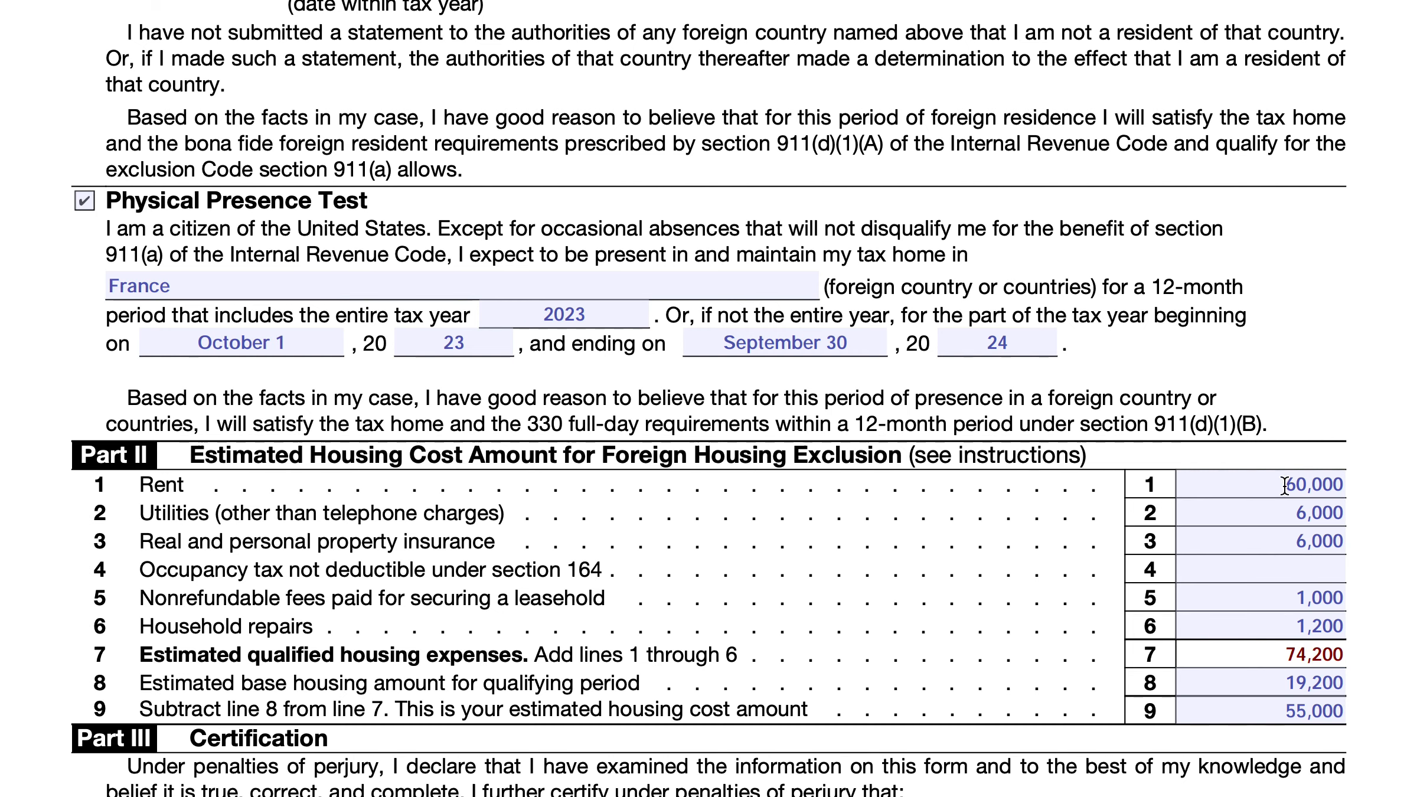
scroll(1120, 518, "down", 10)
scroll(1118, 510, "down", 15)
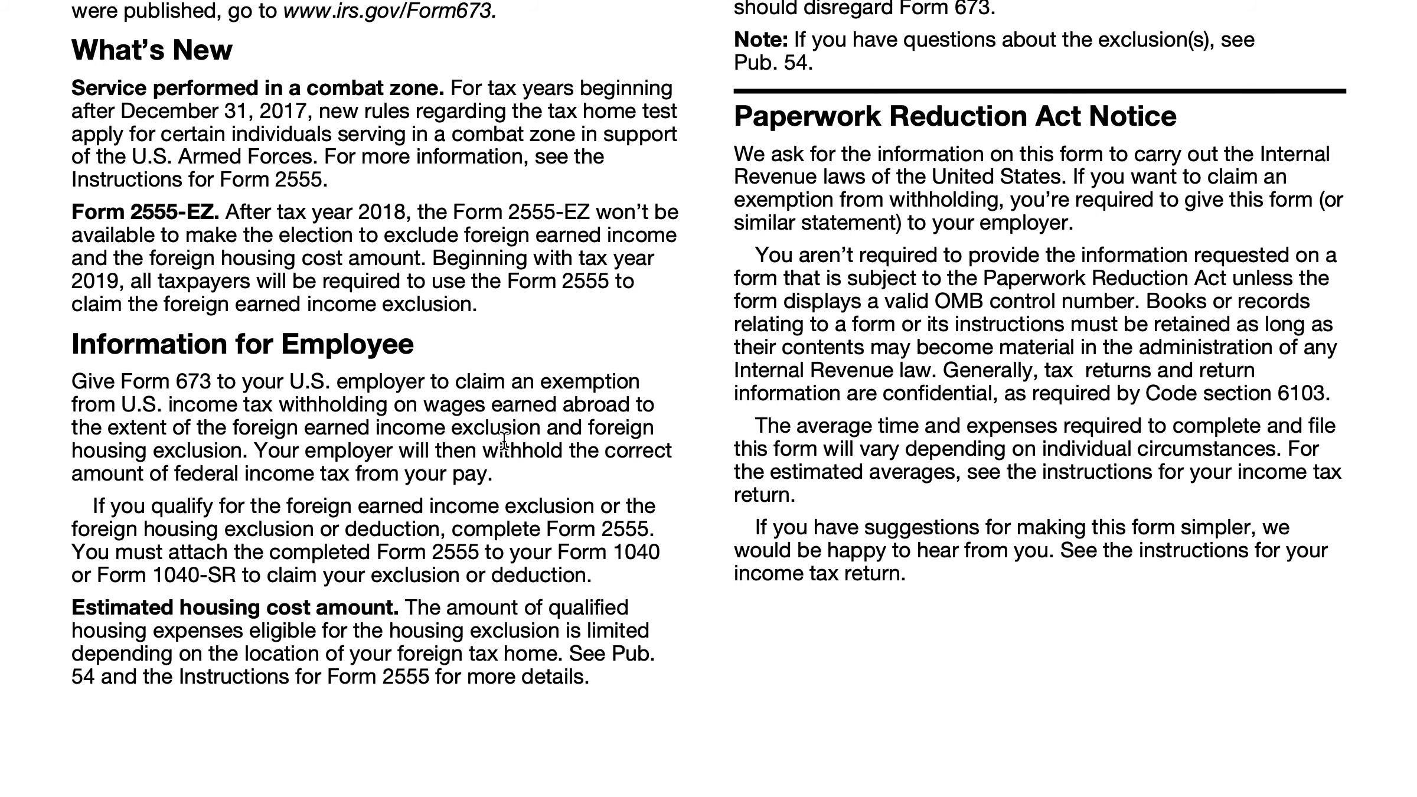
scroll(564, 474, "up", 2)
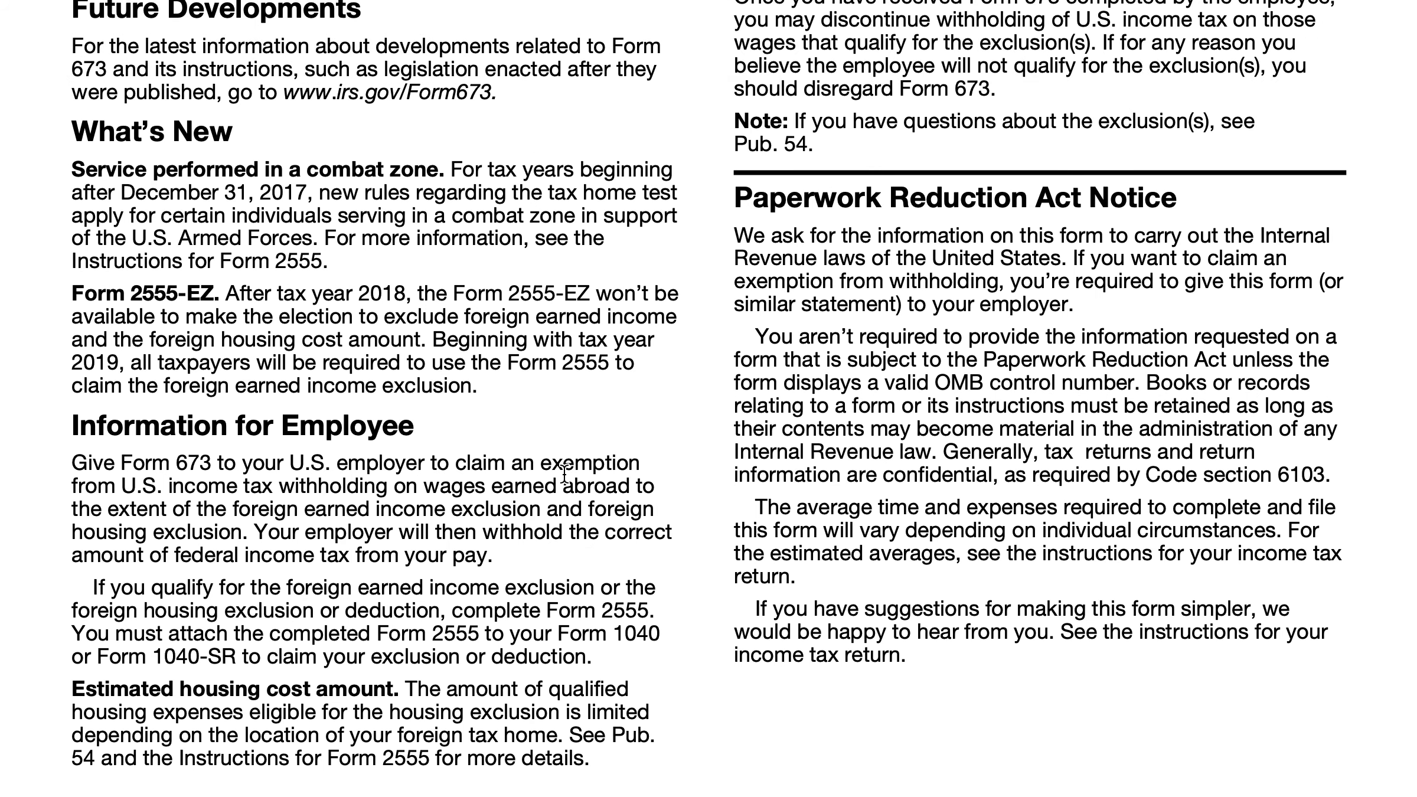
scroll(575, 490, "up", 15)
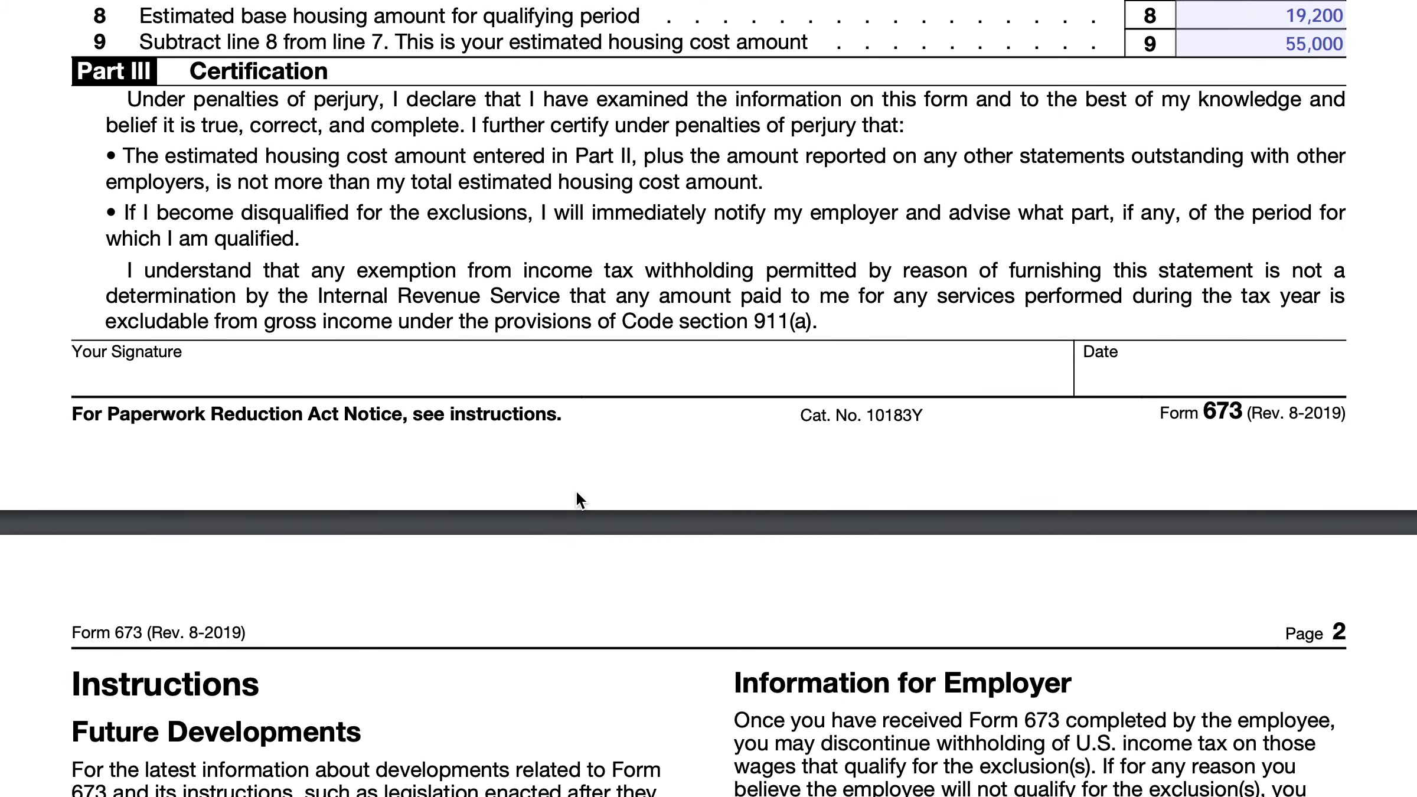
scroll(577, 500, "up", 5)
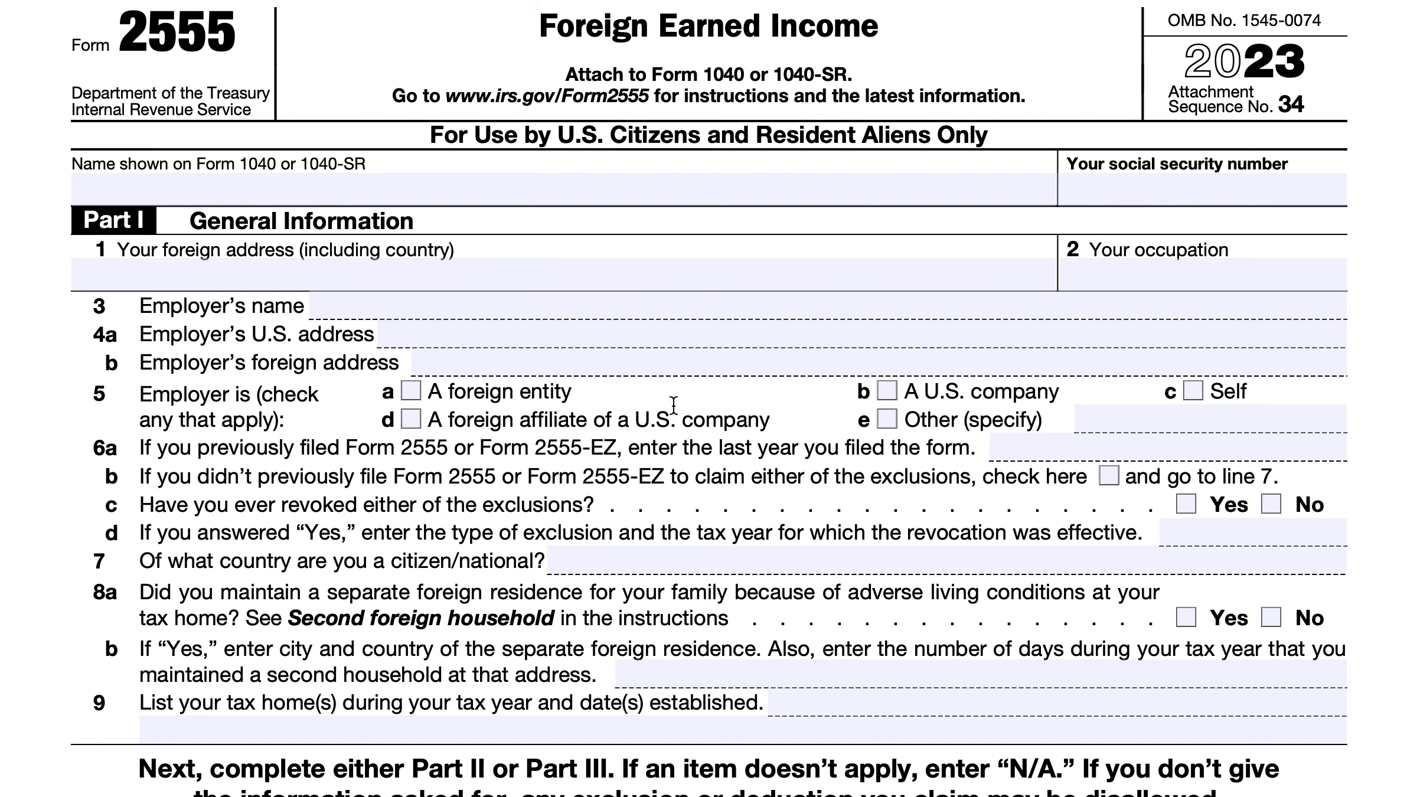
Find line 32 in Part VI of Form 2555 and highlight its instruction for calculating the base housing amount
scroll(635, 421, "down", 10)
scroll(633, 421, "down", 20)
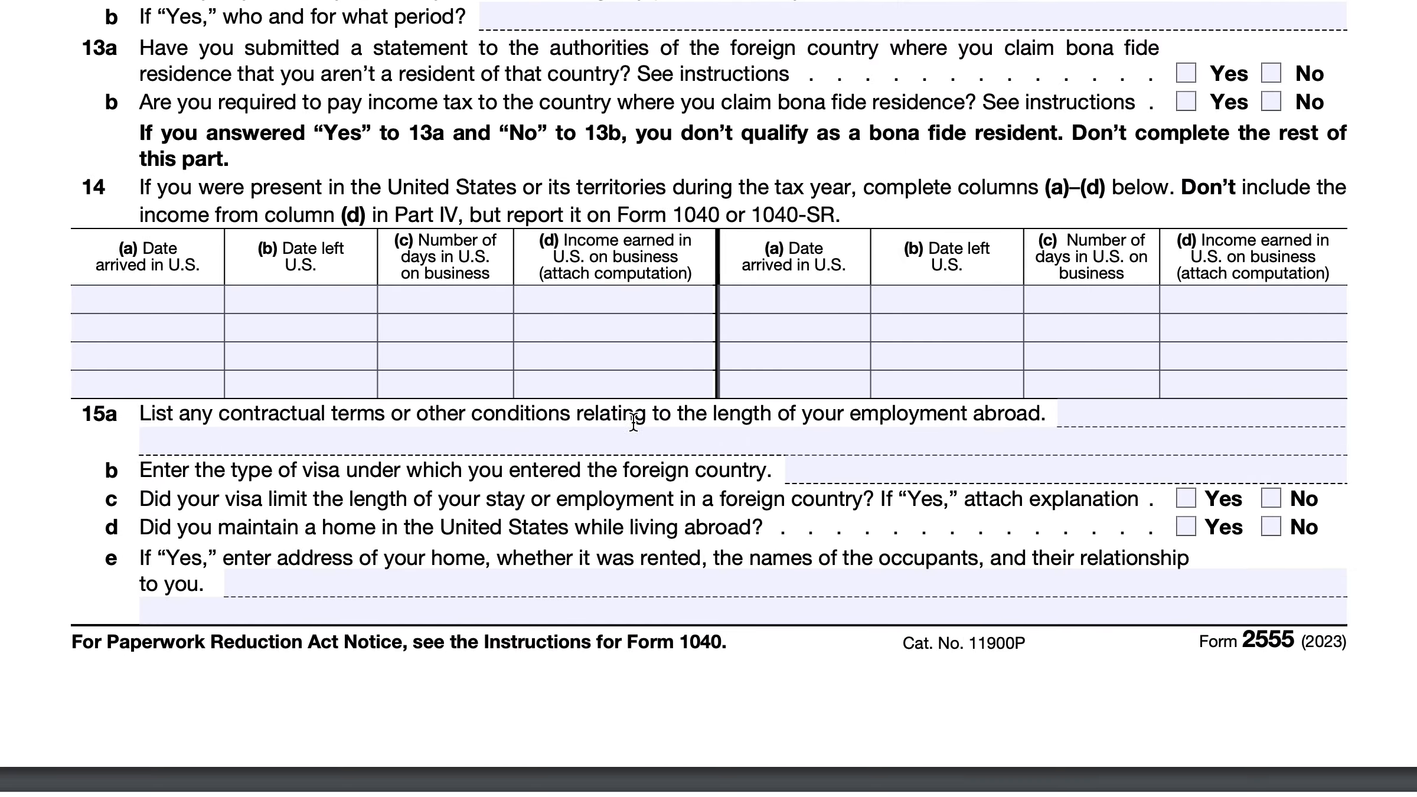
scroll(632, 420, "down", 15)
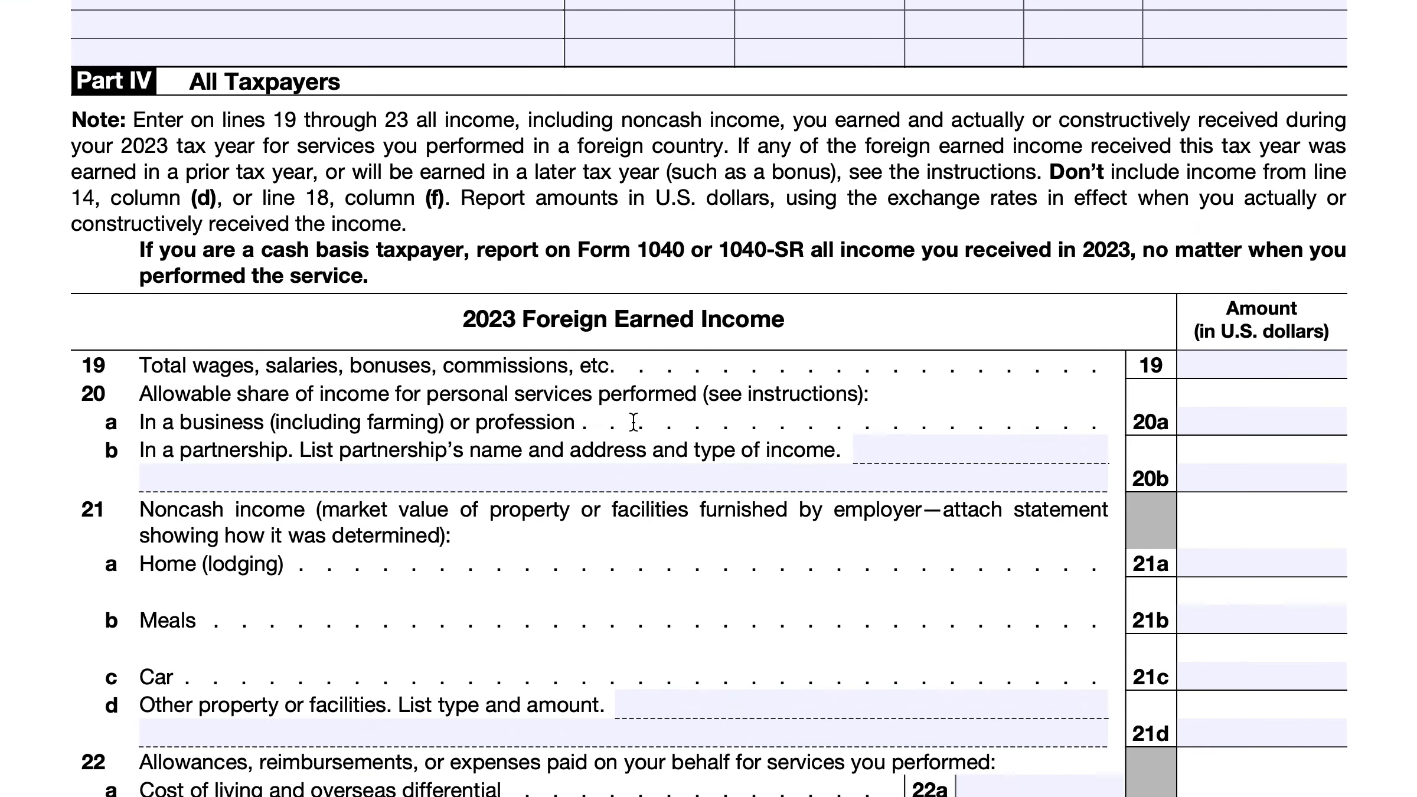
scroll(632, 420, "down", 3)
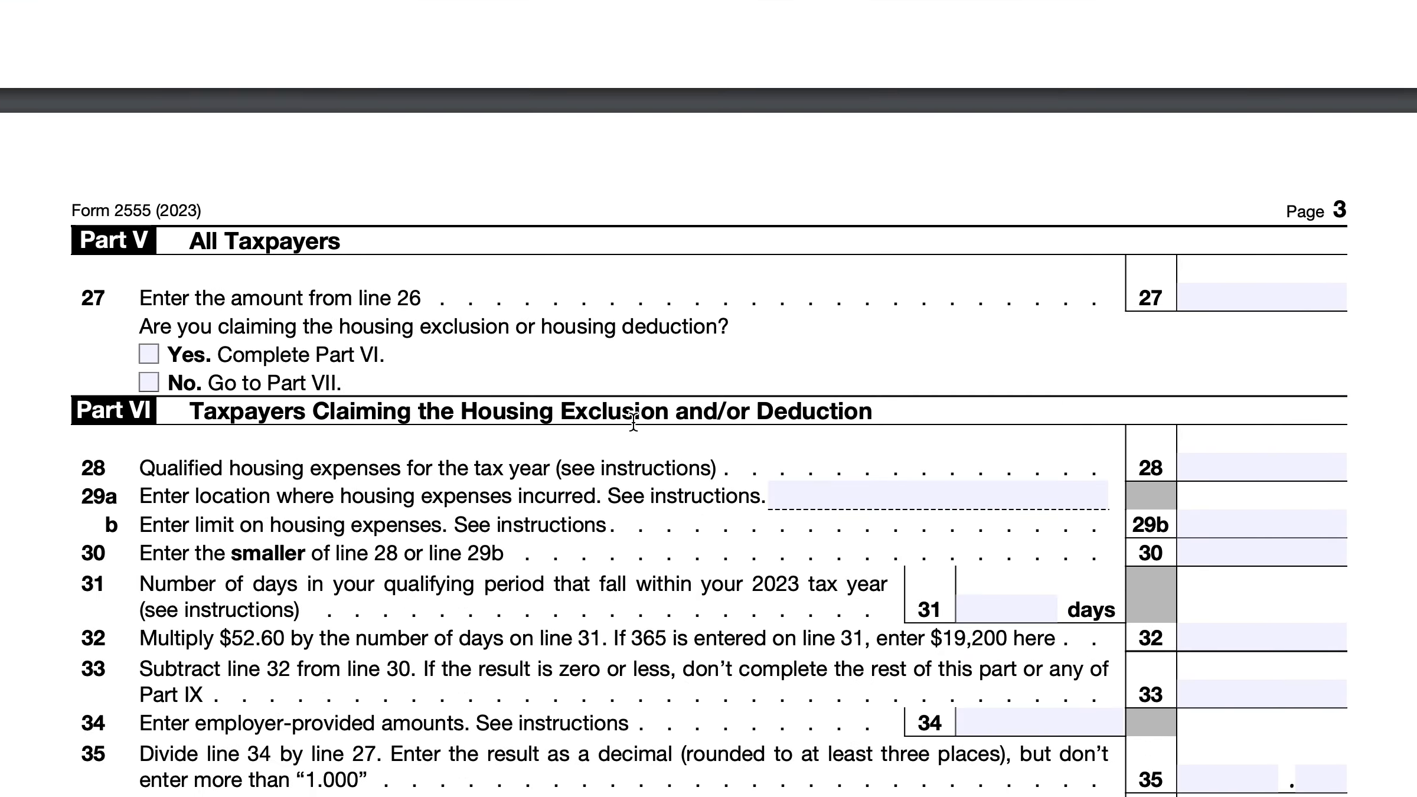
scroll(632, 420, "down", 1)
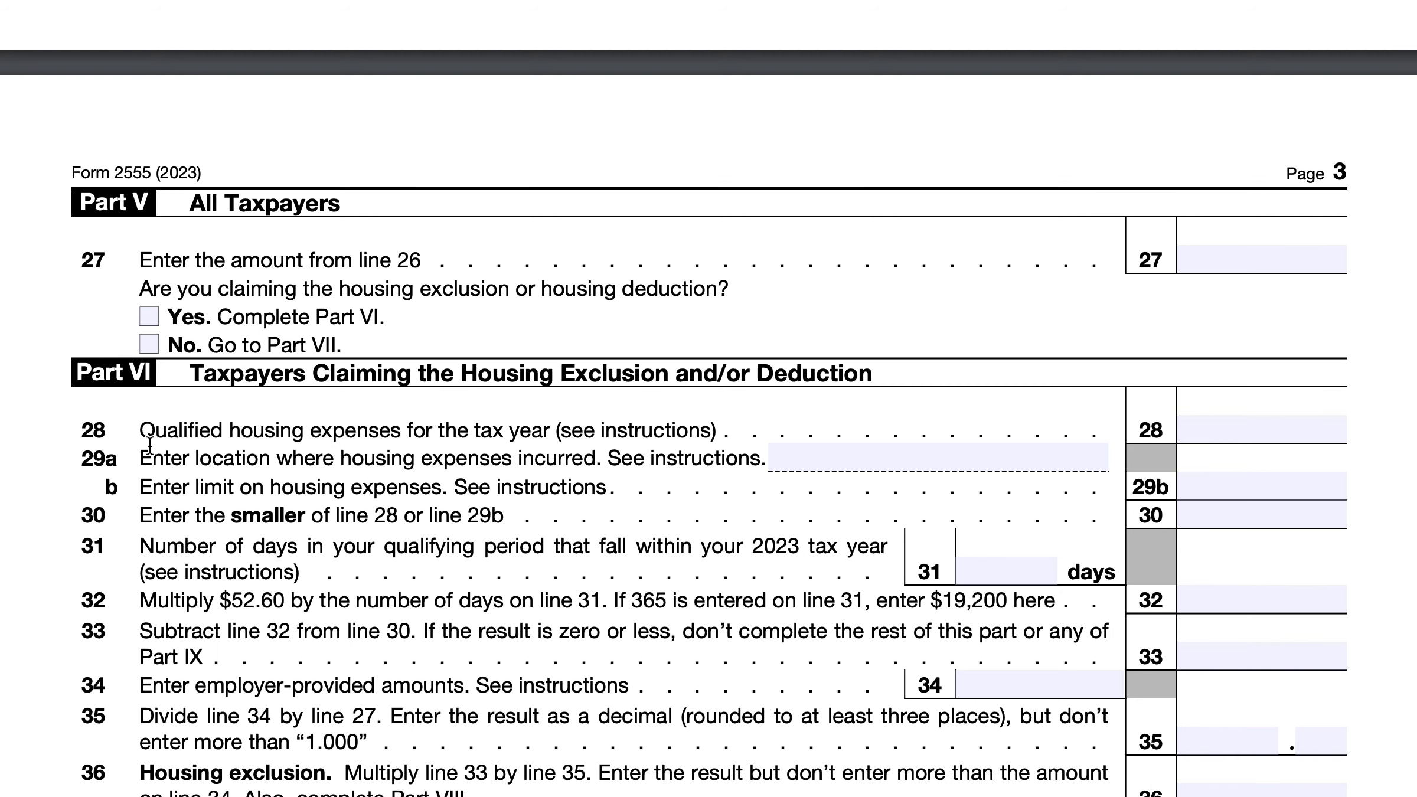
left_click_drag(141, 601, 1063, 602)
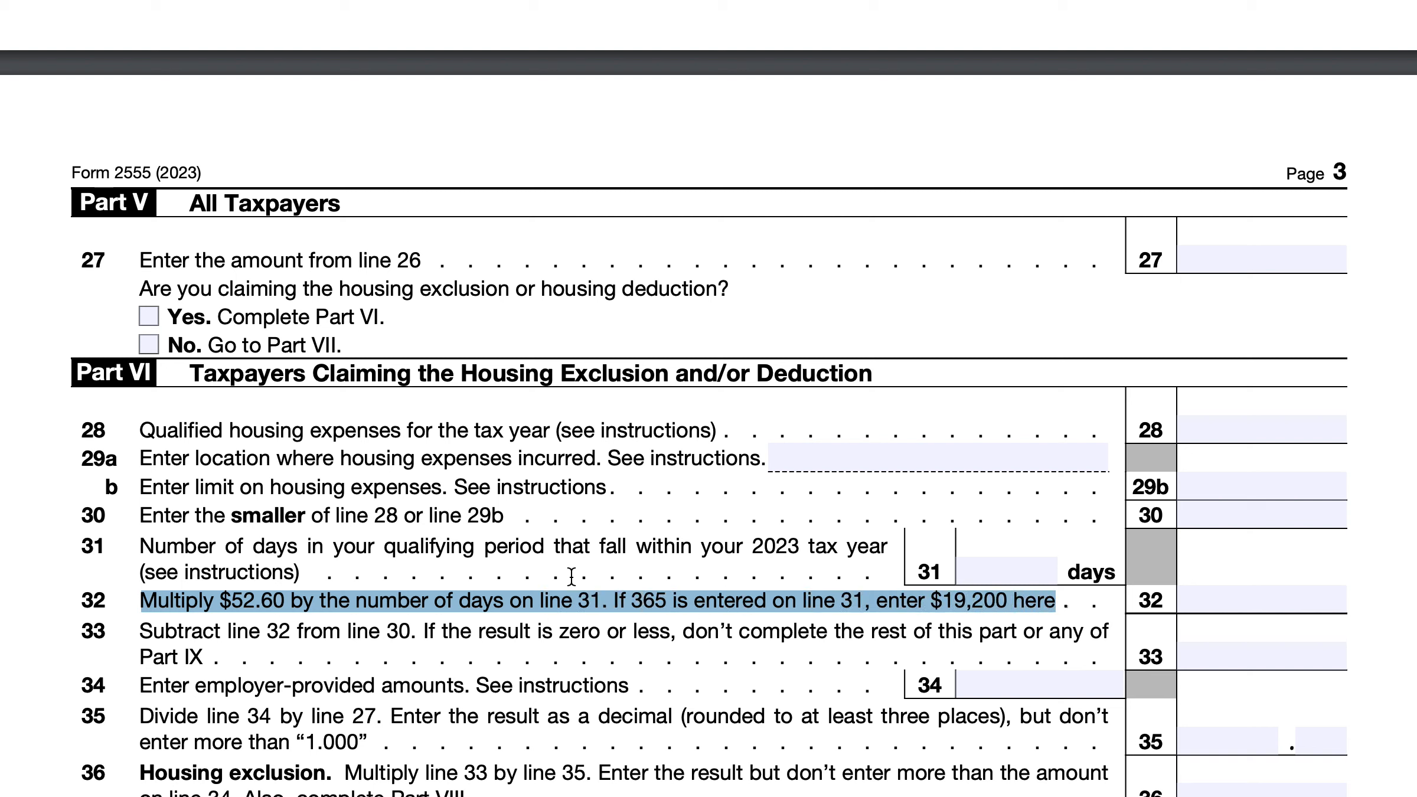